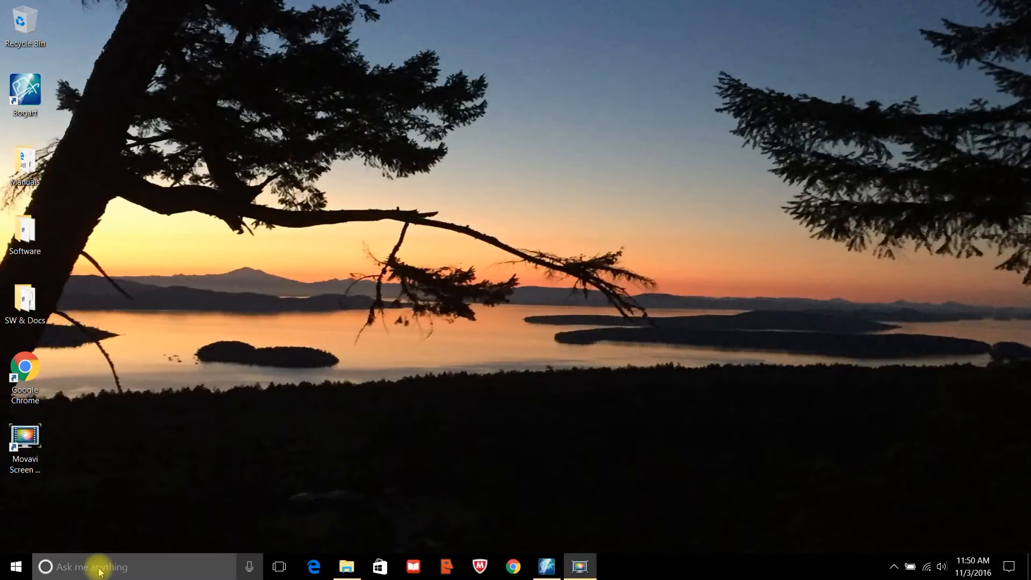
Search Windows for 'create' to find Create a restore point.
left_click(98, 572)
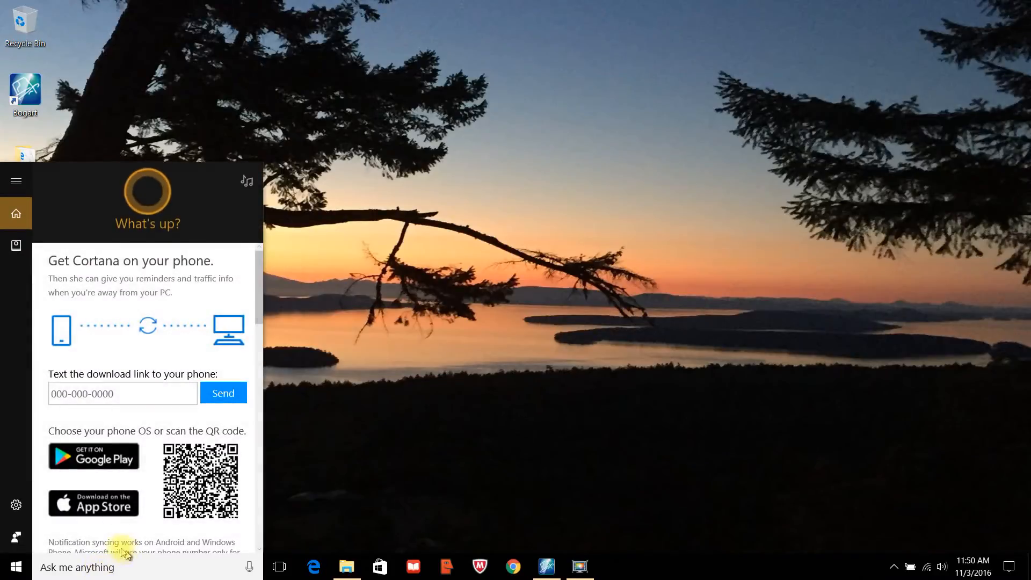
type("cre")
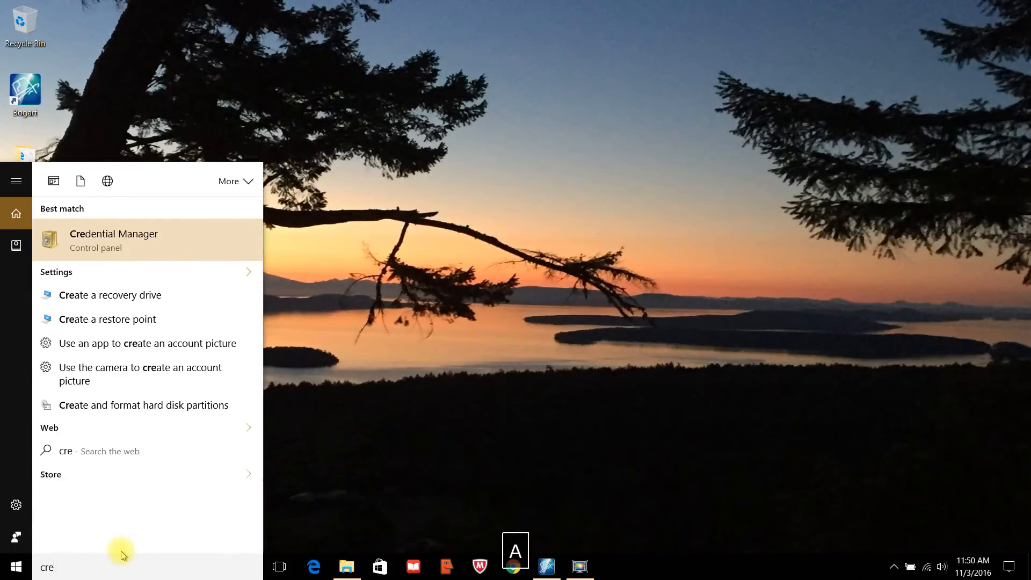
type("ate")
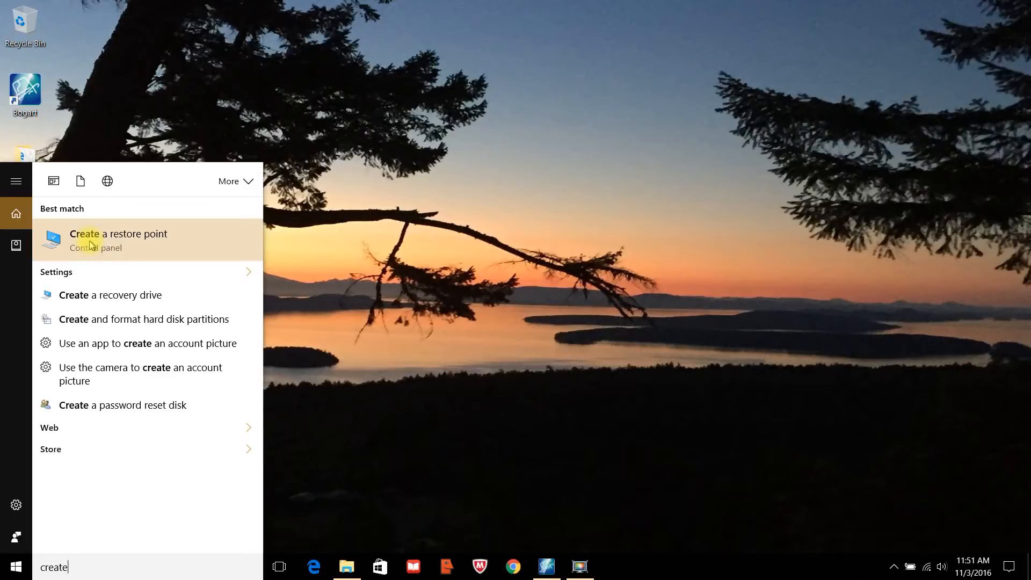
Create a restore point described as 'bogart 8 win', then cancel the System Restore wizard.
left_click(92, 245)
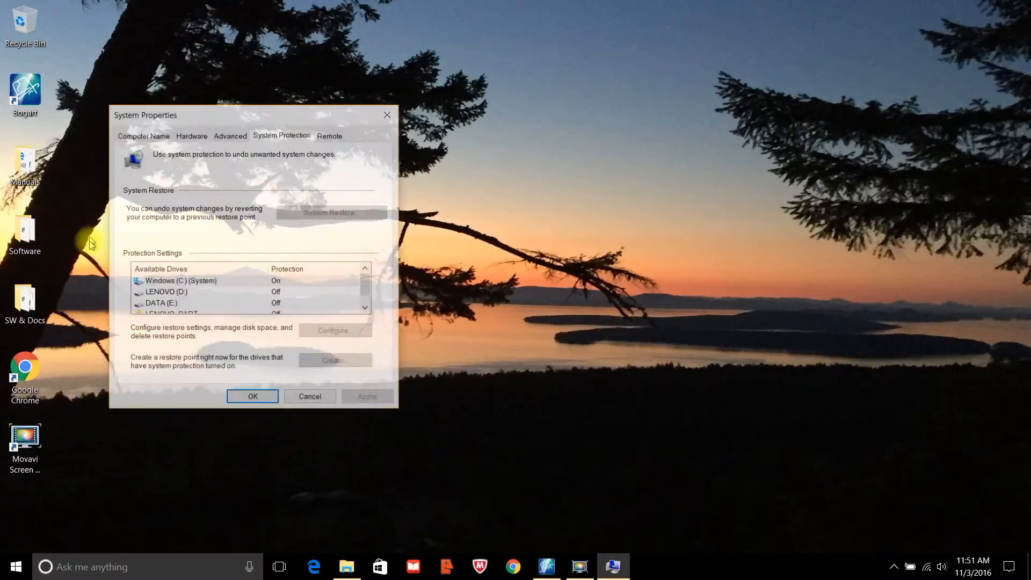
left_click(347, 367)
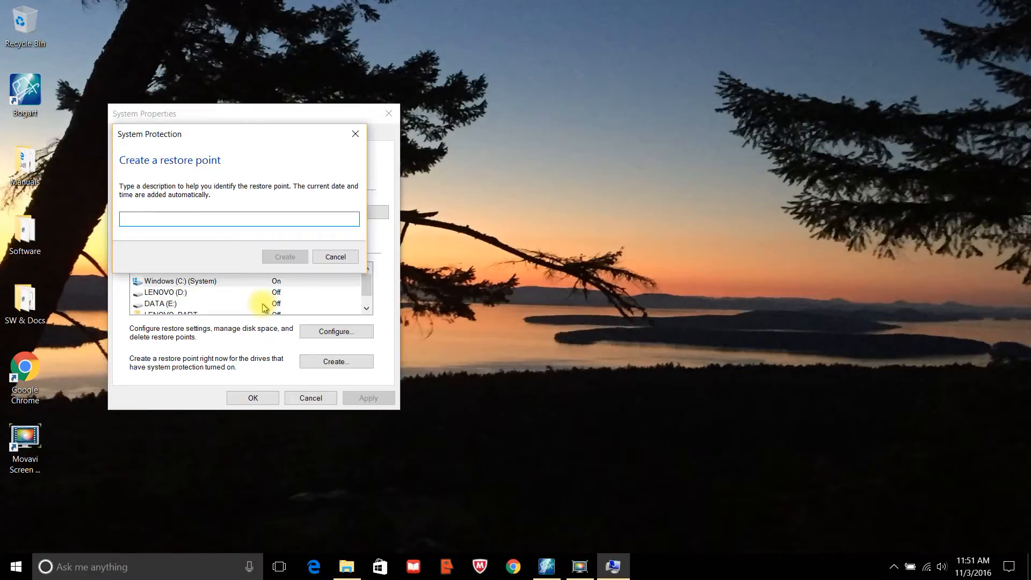
type("boga")
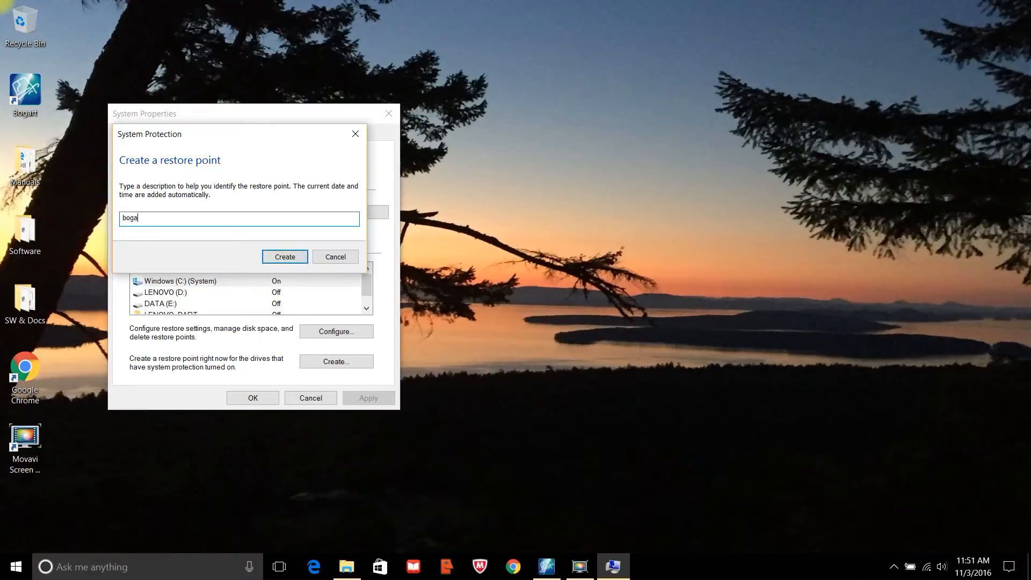
type("rt 8 win")
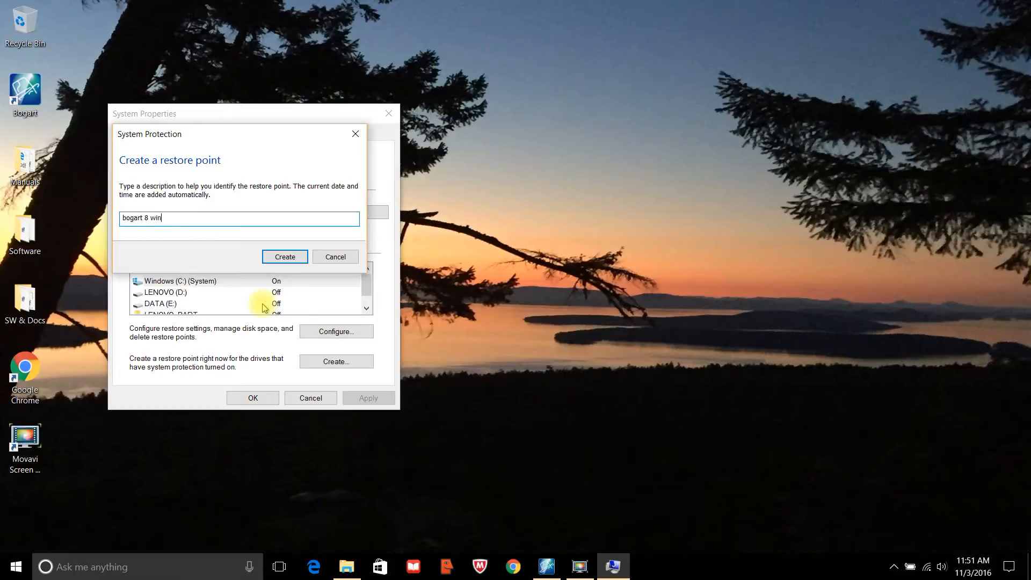
left_click(277, 256)
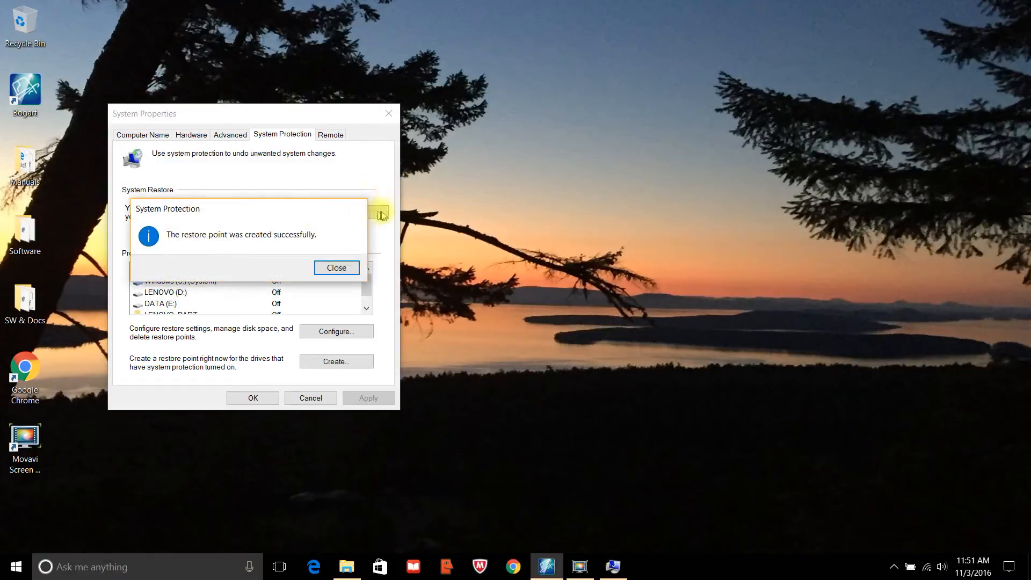
left_click(333, 268)
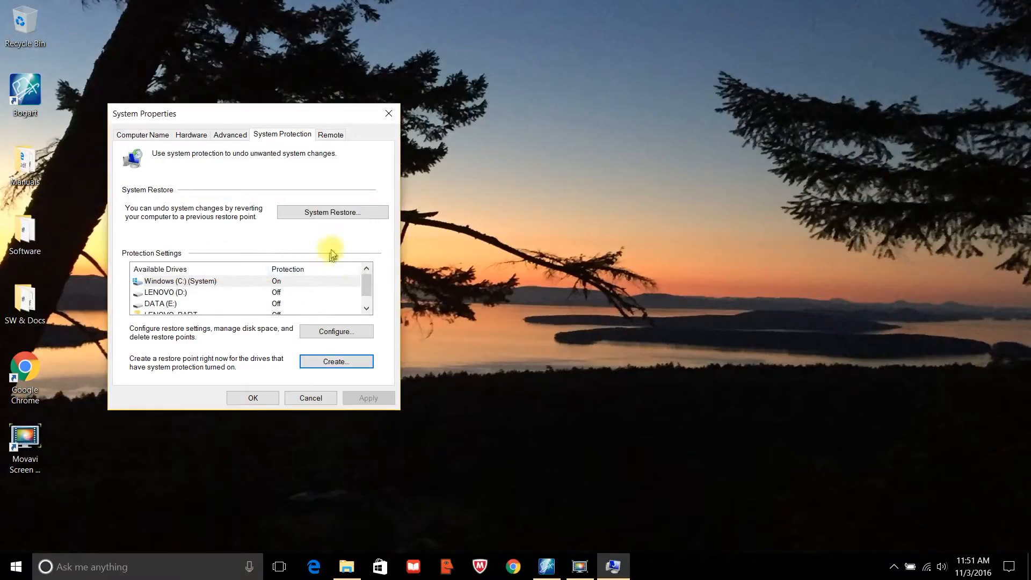
left_click(346, 214)
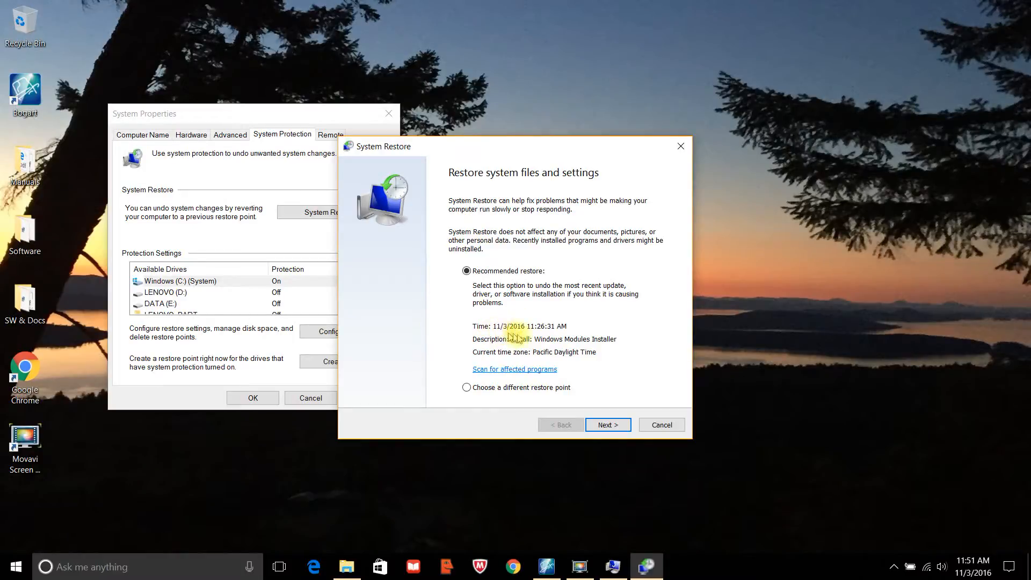
left_click(662, 425)
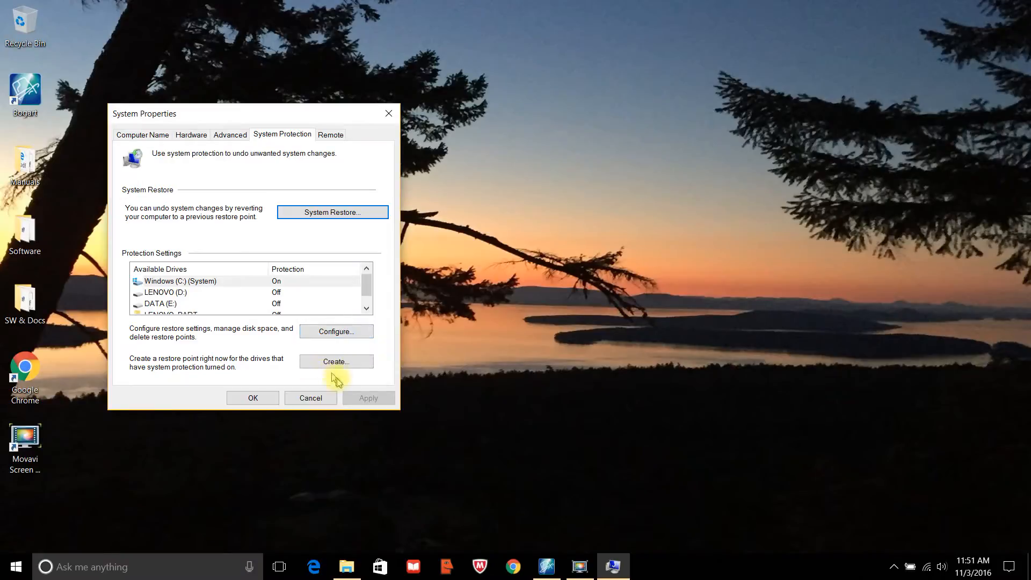
Start downloading BogartInstall_83_EN.msi from the MacroSystem All Bogart for Windows page.
left_click(253, 398)
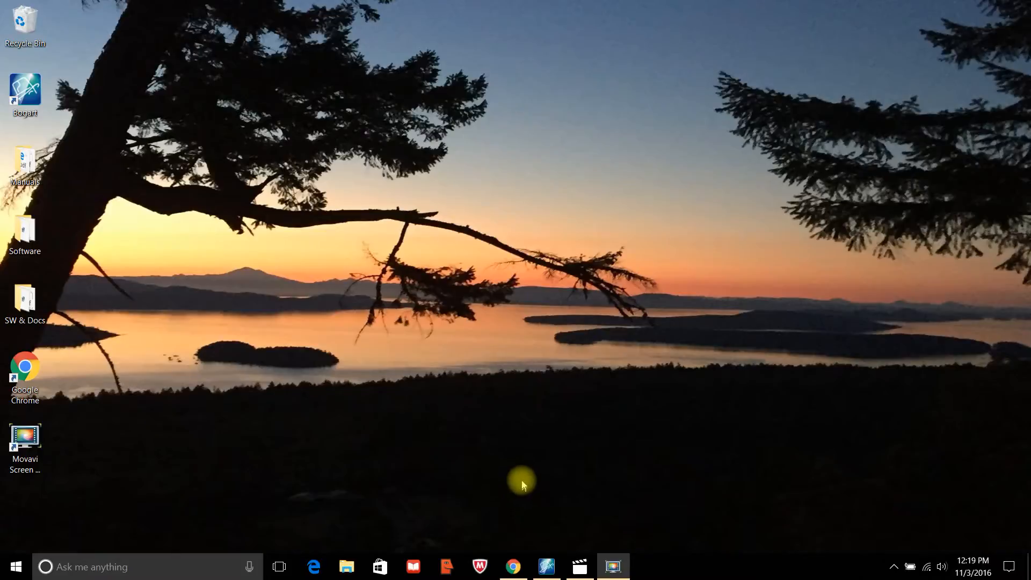
left_click(513, 569)
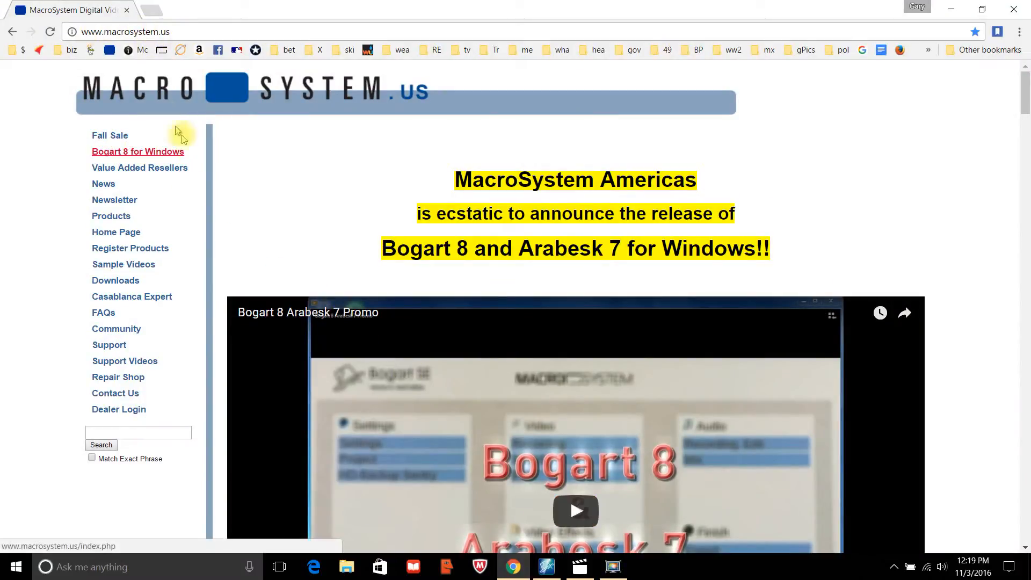
left_click(127, 280)
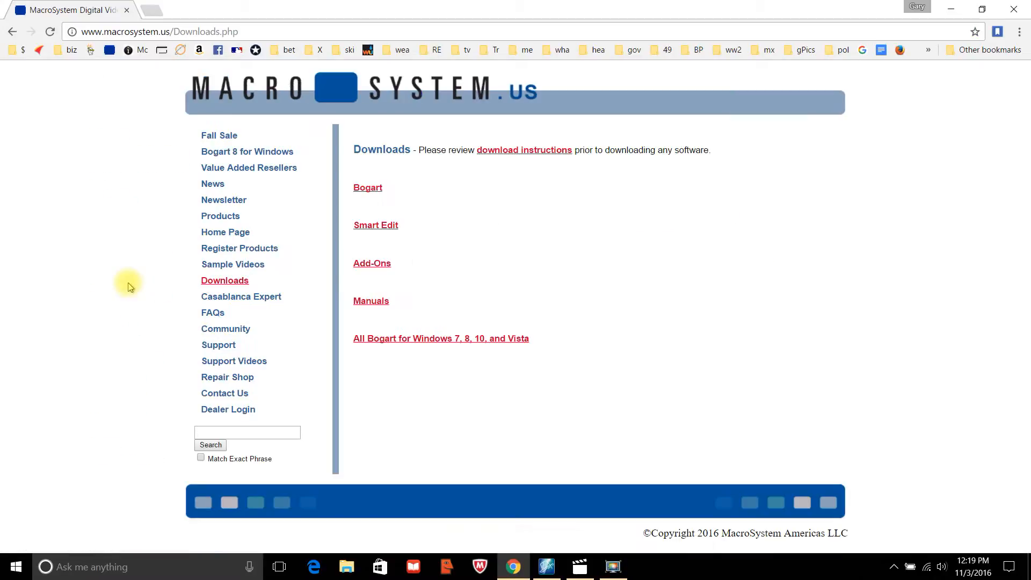
left_click(433, 340)
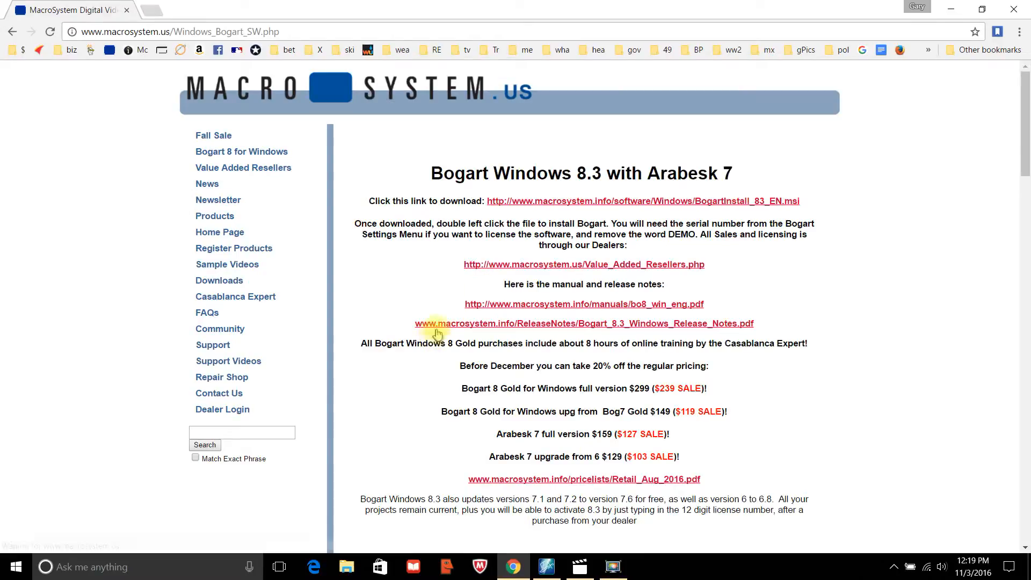
left_click(584, 202)
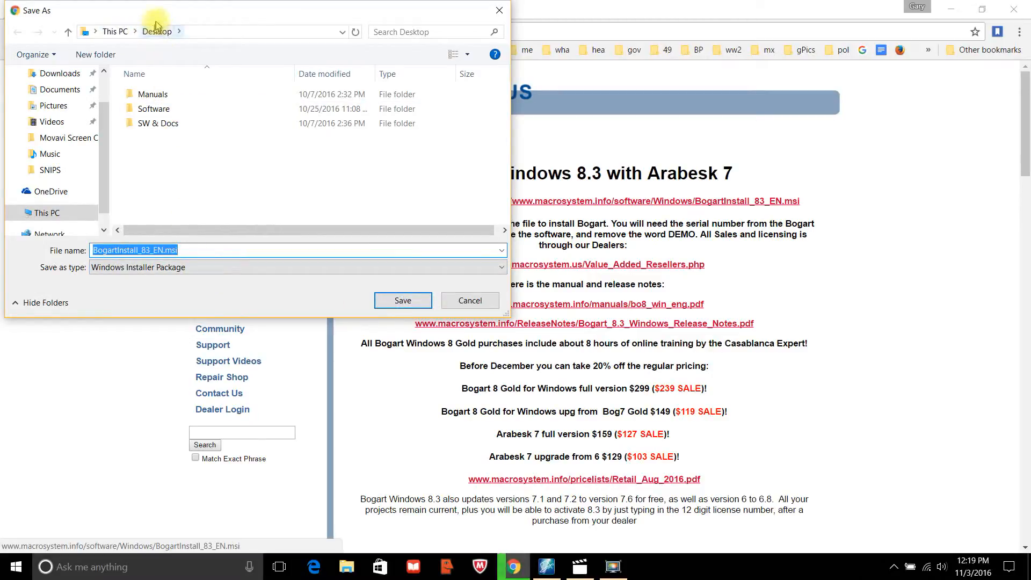
Save BogartInstall_83_EN.msi to the Desktop.
left_click(402, 301)
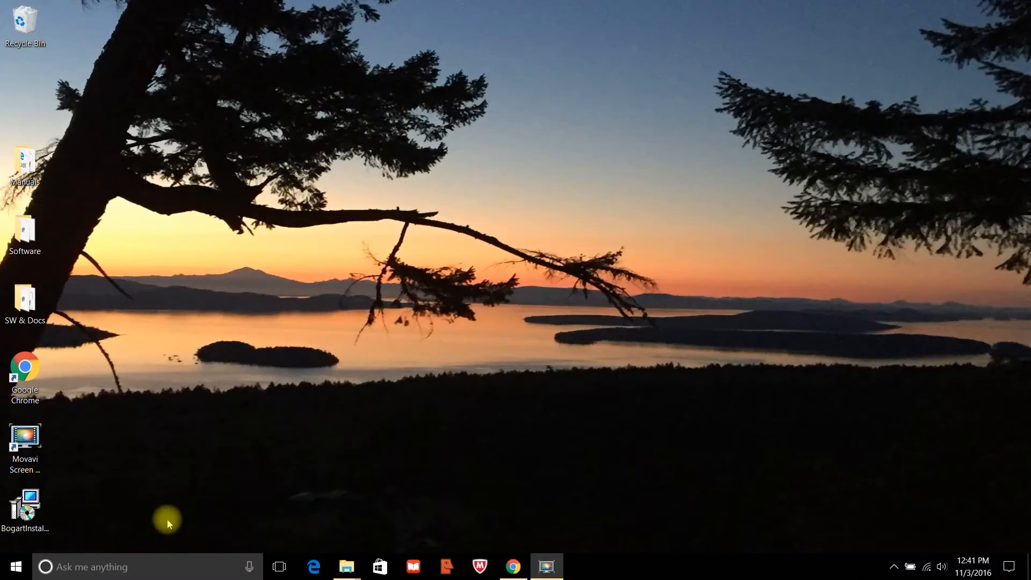
Run the downloaded installer, accept the licence terms and install Bogart 8.3.
double_click(32, 524)
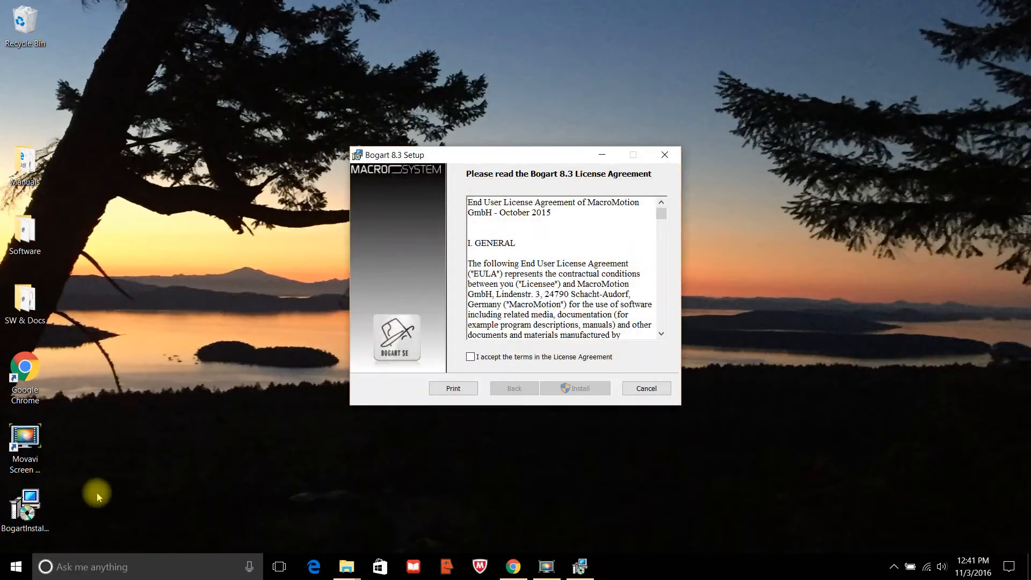
left_click(471, 356)
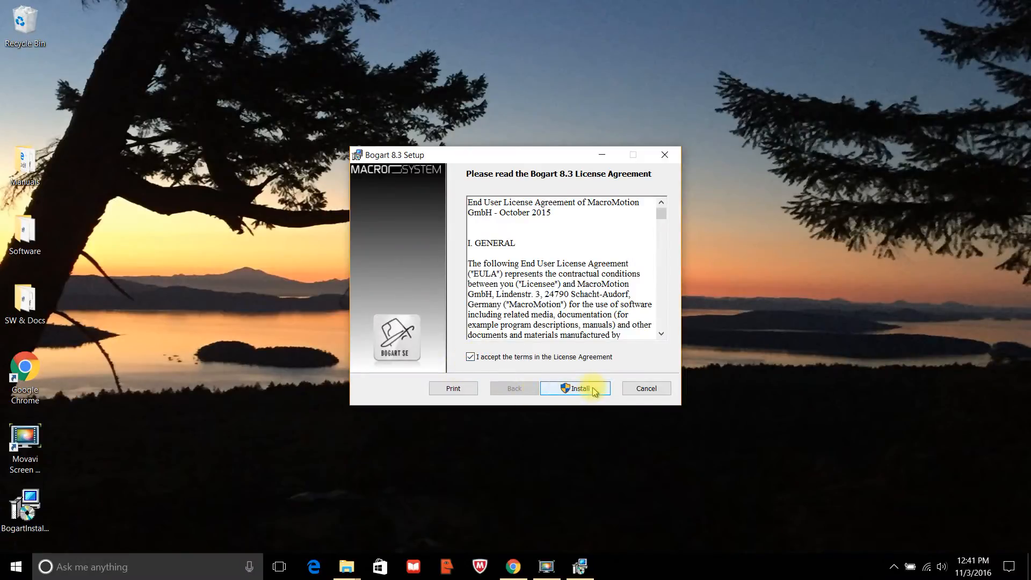
left_click(593, 389)
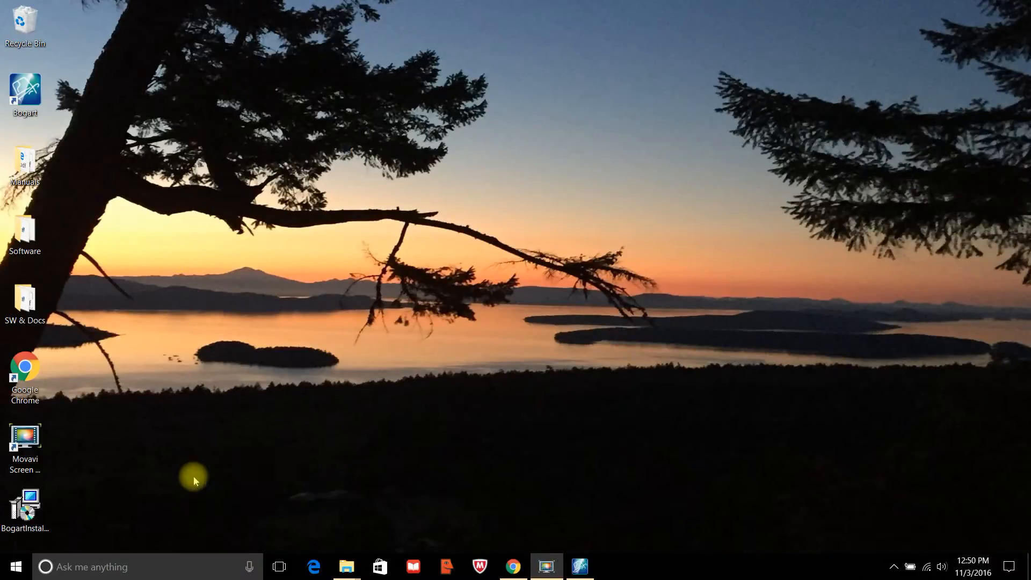
Repair the Bogart 8.3 installation, closing the running Bogart program, and finish setup.
double_click(31, 519)
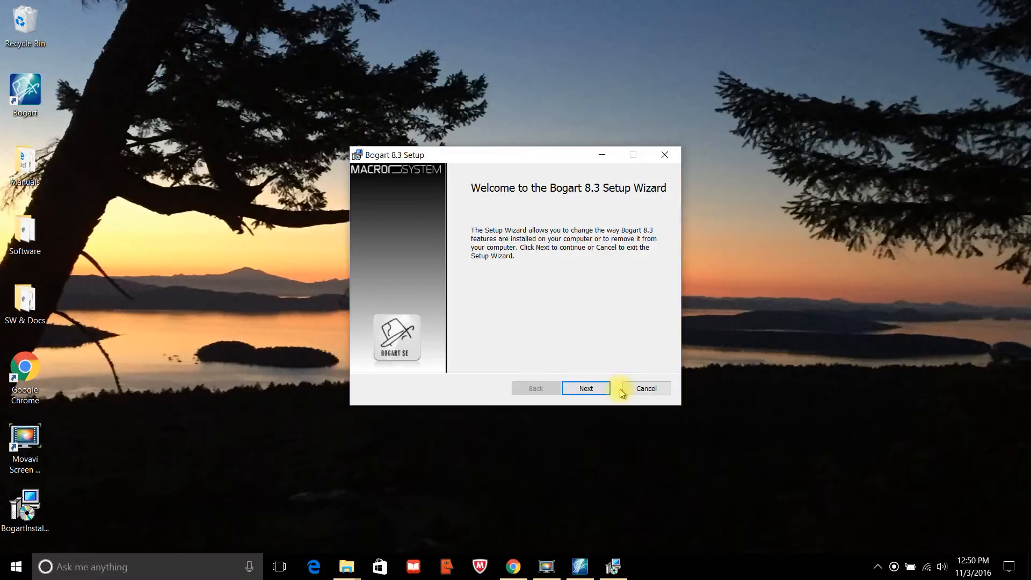
left_click(577, 388)
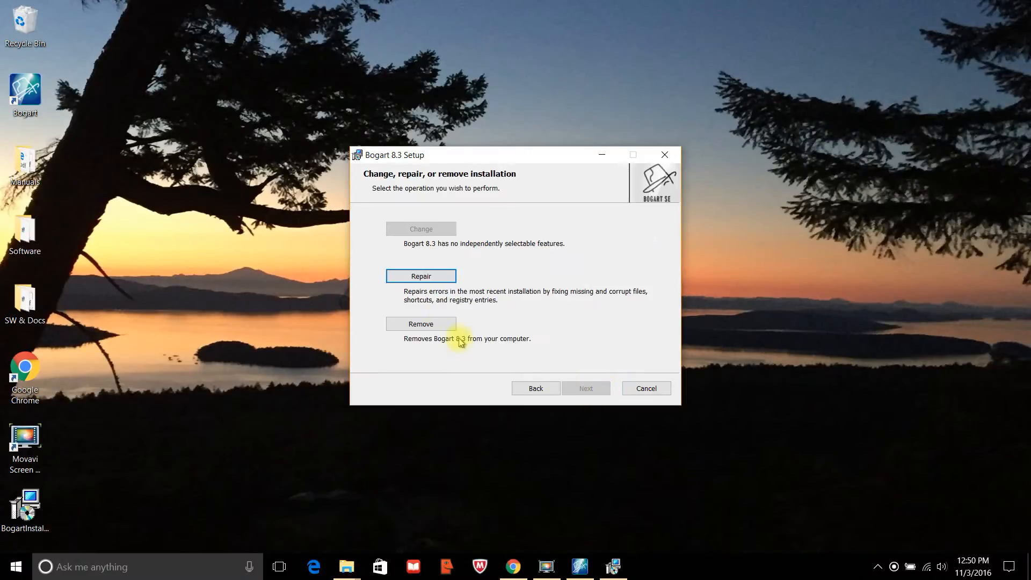
left_click(426, 277)
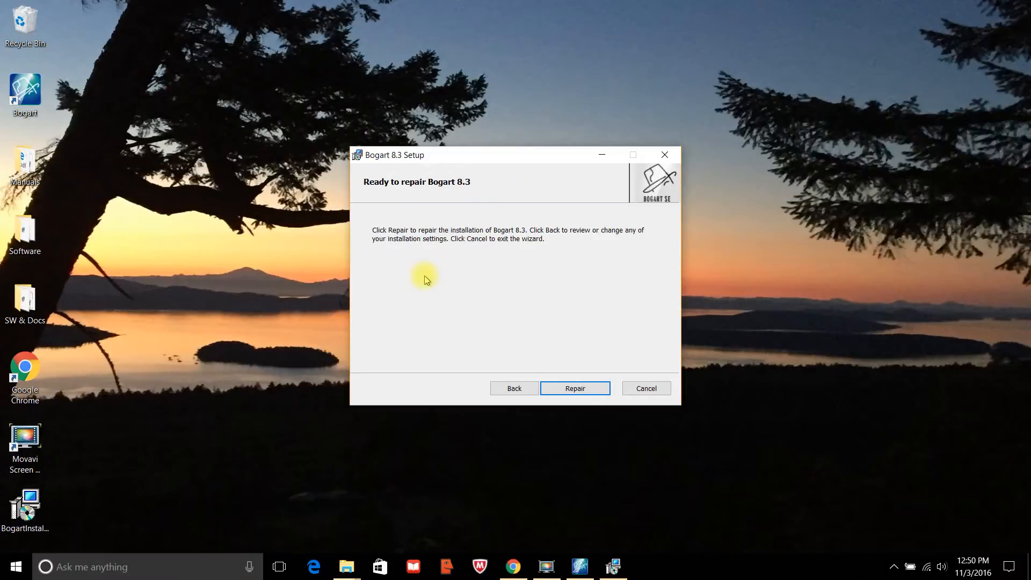
left_click(573, 388)
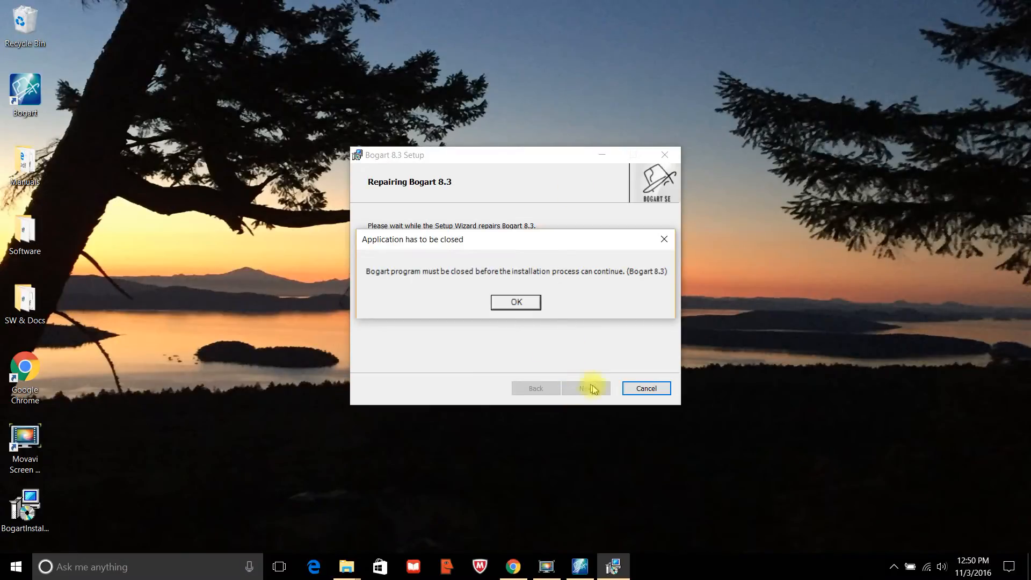
right_click(579, 569)
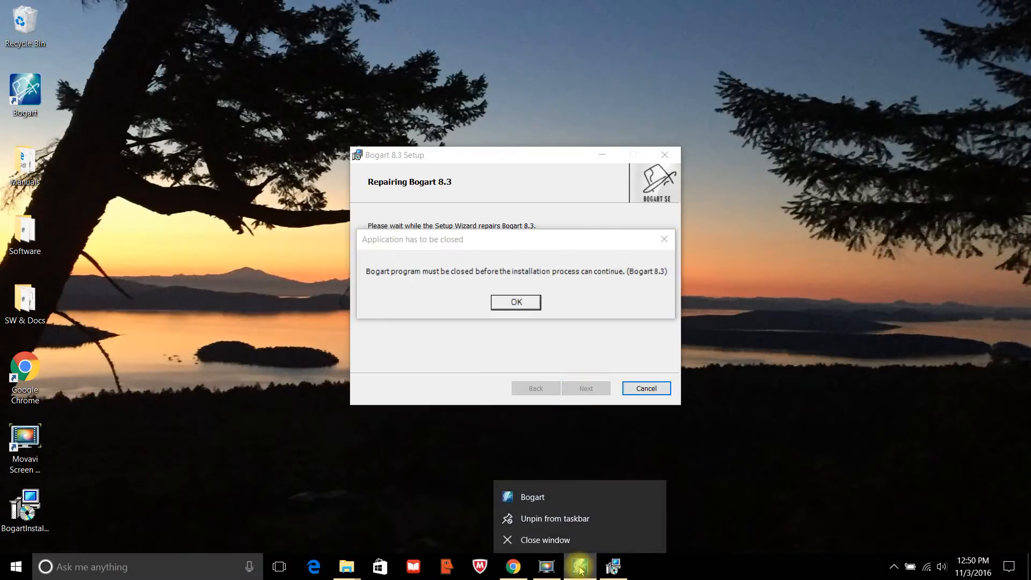
left_click(564, 537)
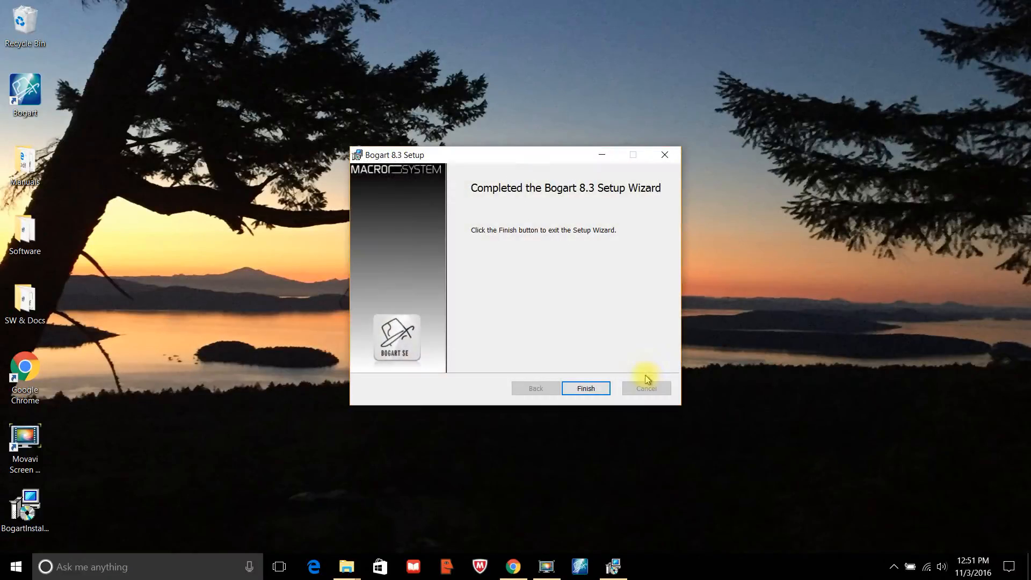
left_click(586, 389)
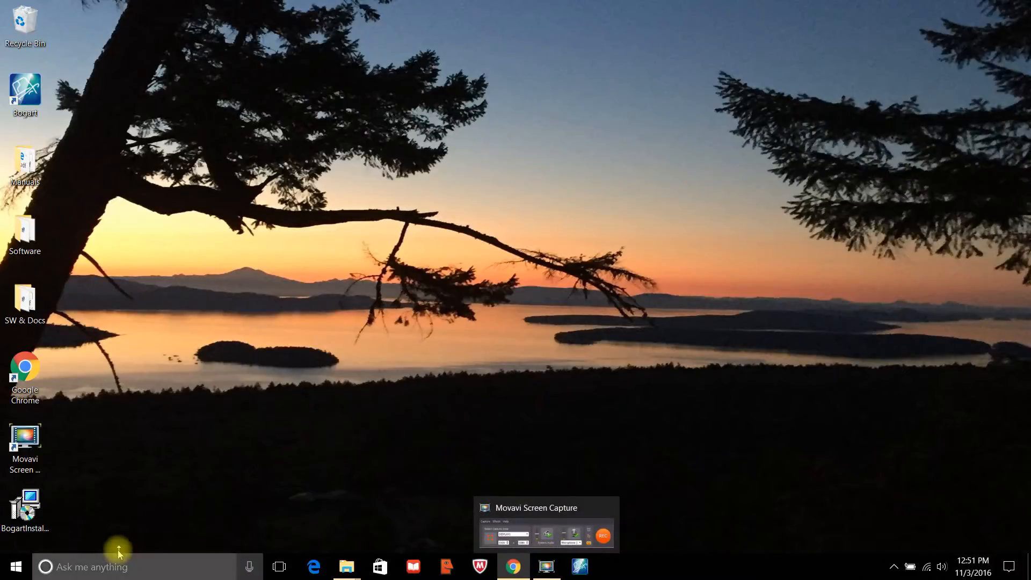
left_click(36, 516)
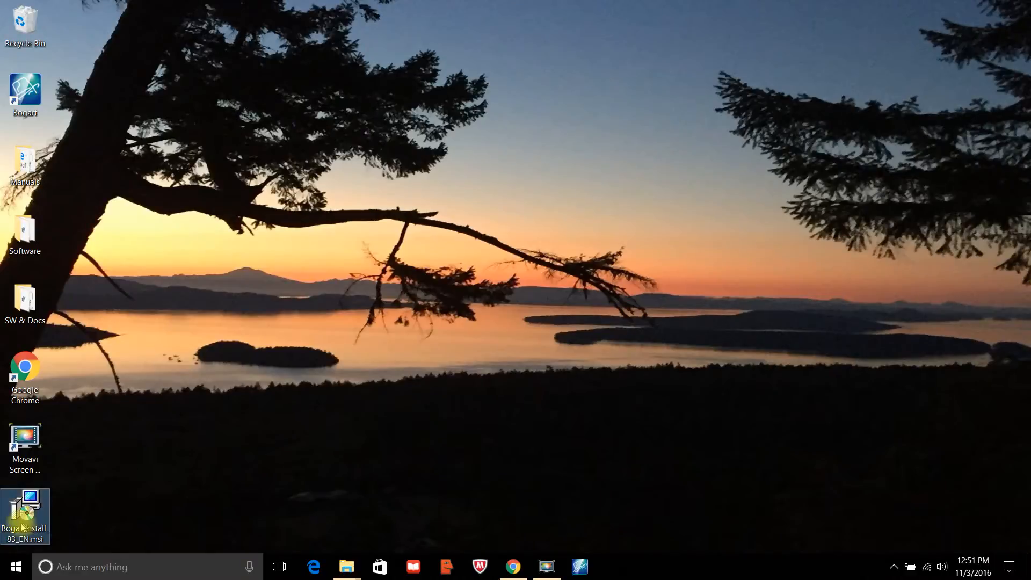
double_click(22, 526)
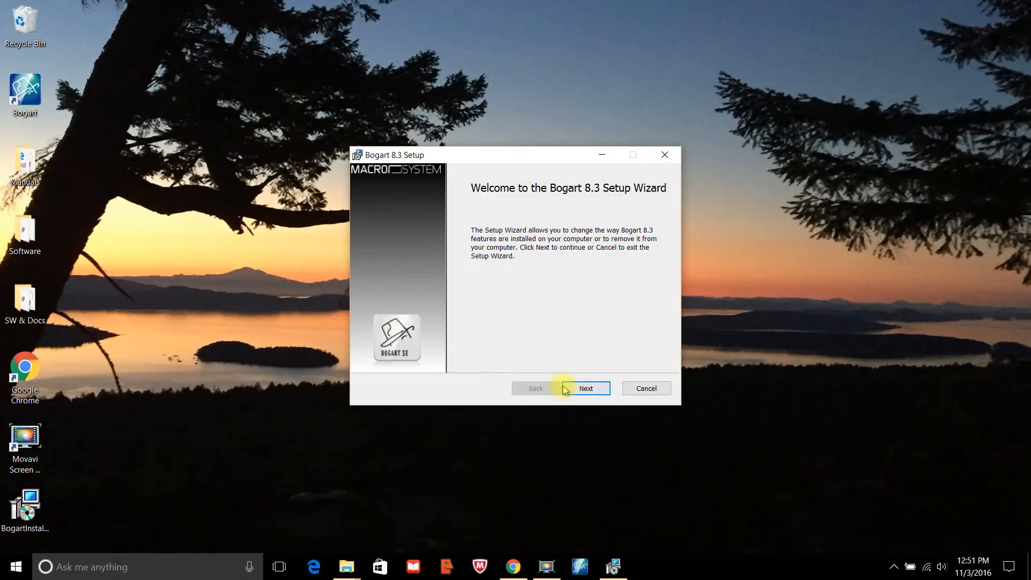
left_click(585, 388)
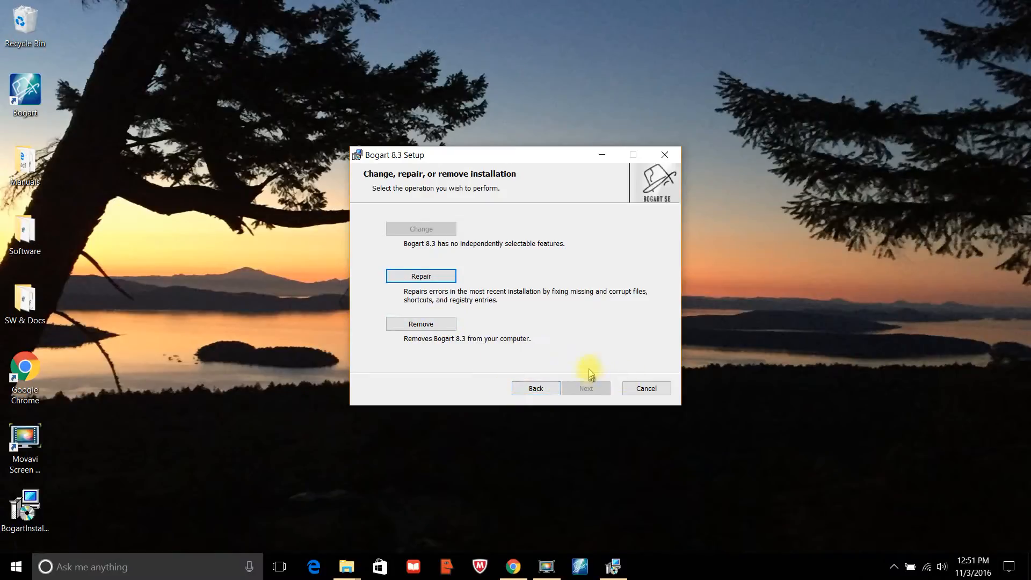
left_click(657, 390)
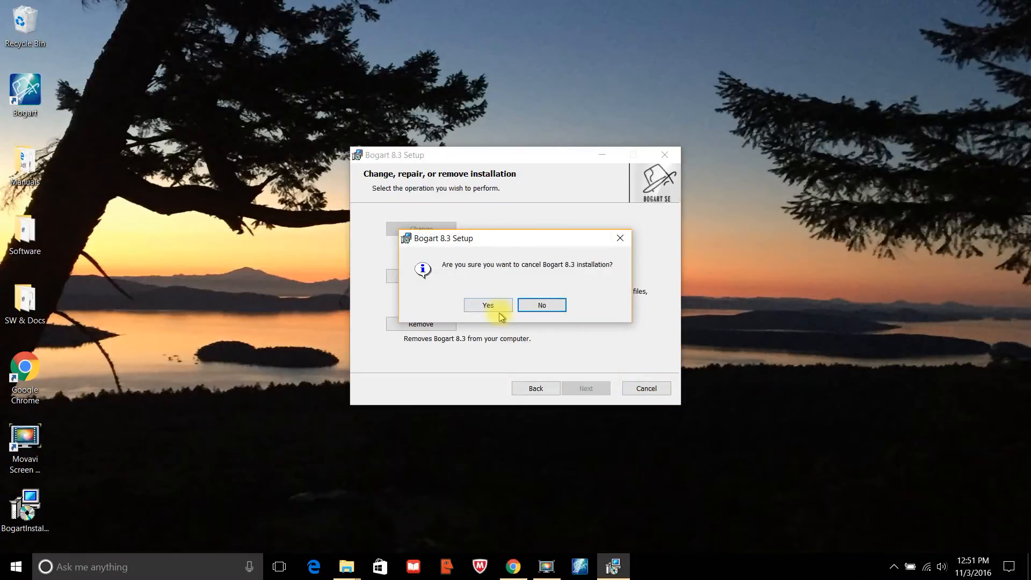
left_click(499, 313)
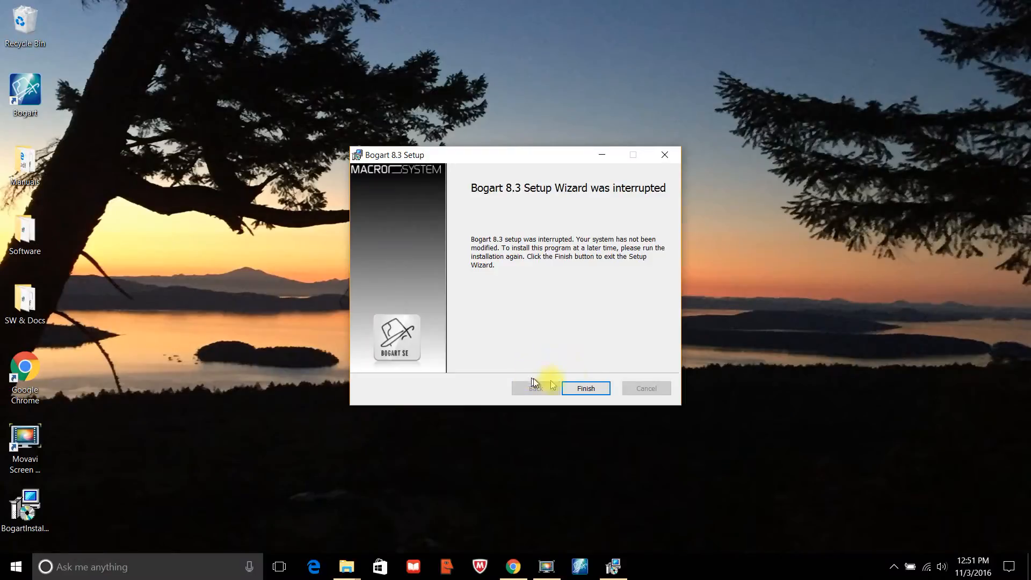
left_click(586, 388)
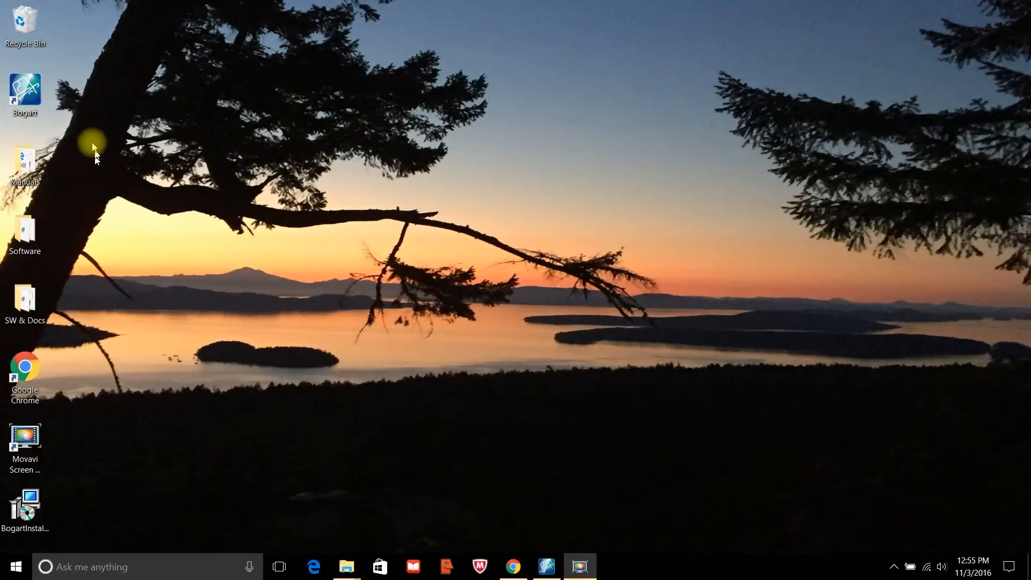
Bring back the Bogart Editing window showing the Bog8win install project's four ScreenCaptureProject scenes.
left_click(38, 97)
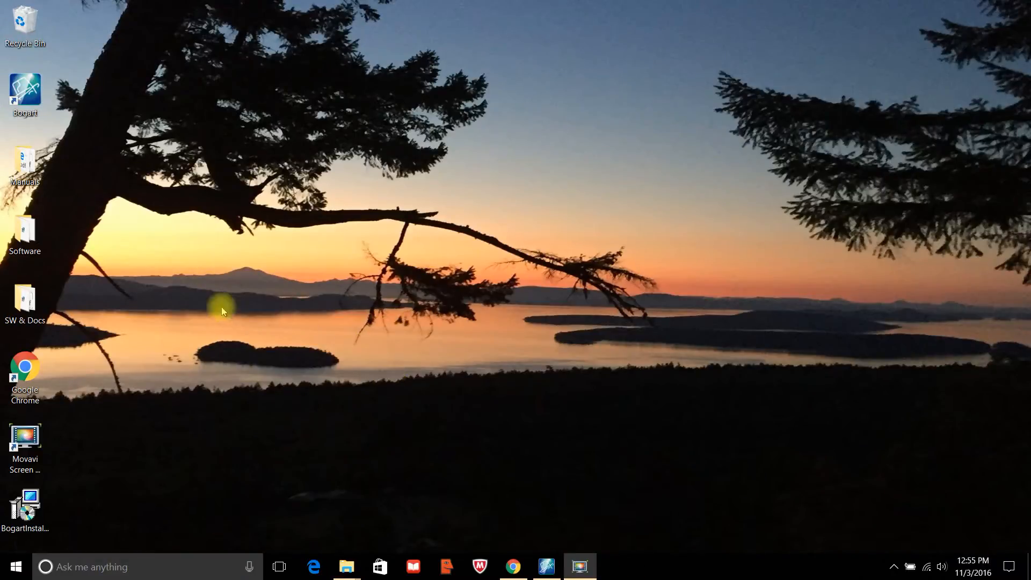
left_click(25, 86)
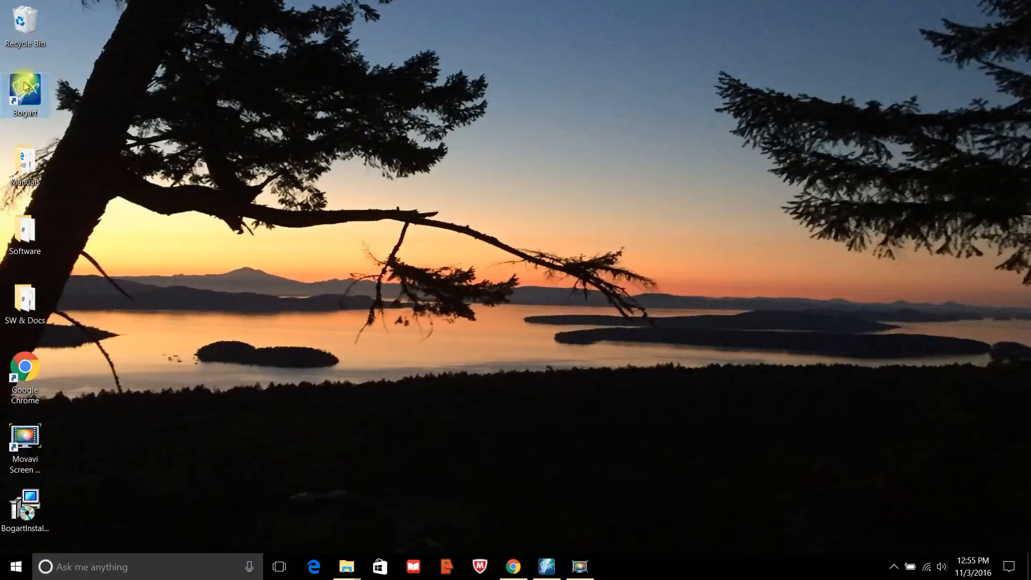
right_click(24, 81)
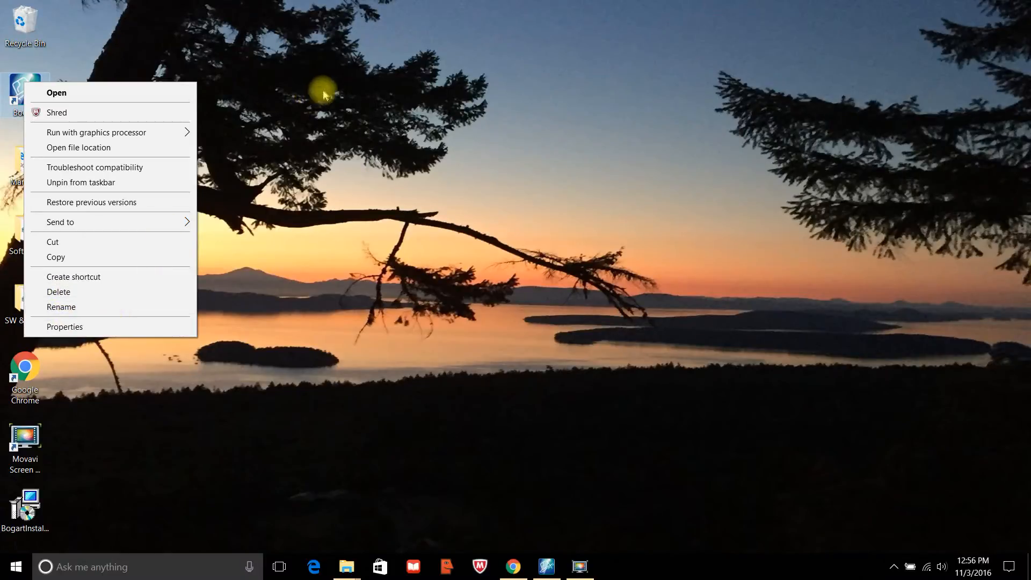
left_click(529, 305)
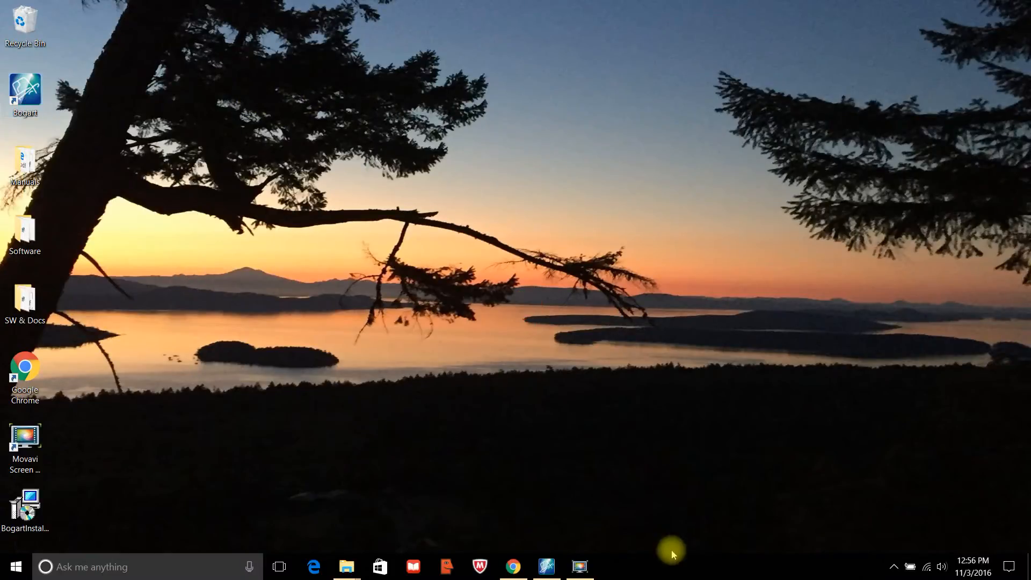
left_click(546, 569)
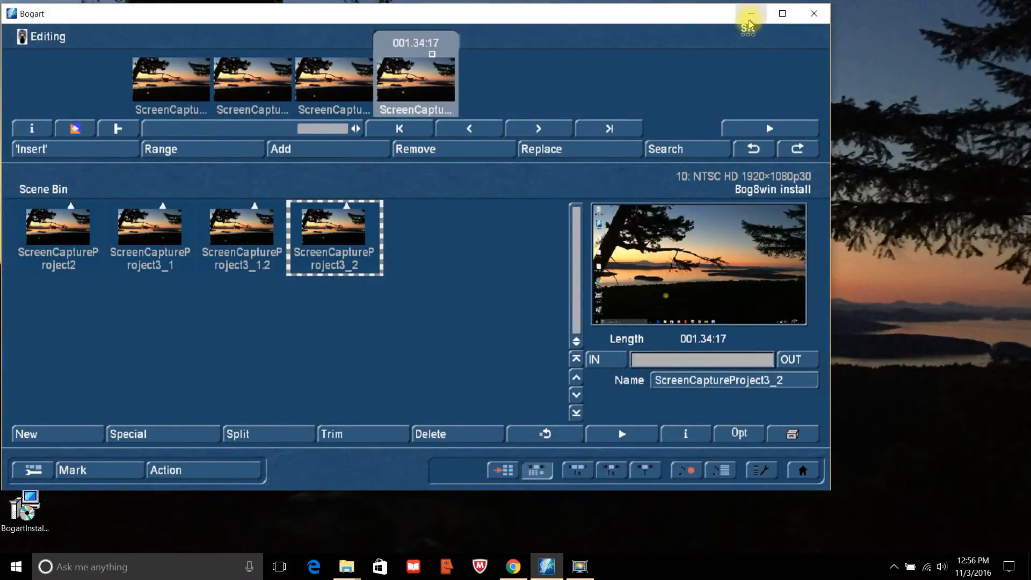
Maximize Bogart, return to the Bogart SE main menu and go to Settings.
left_click(781, 16)
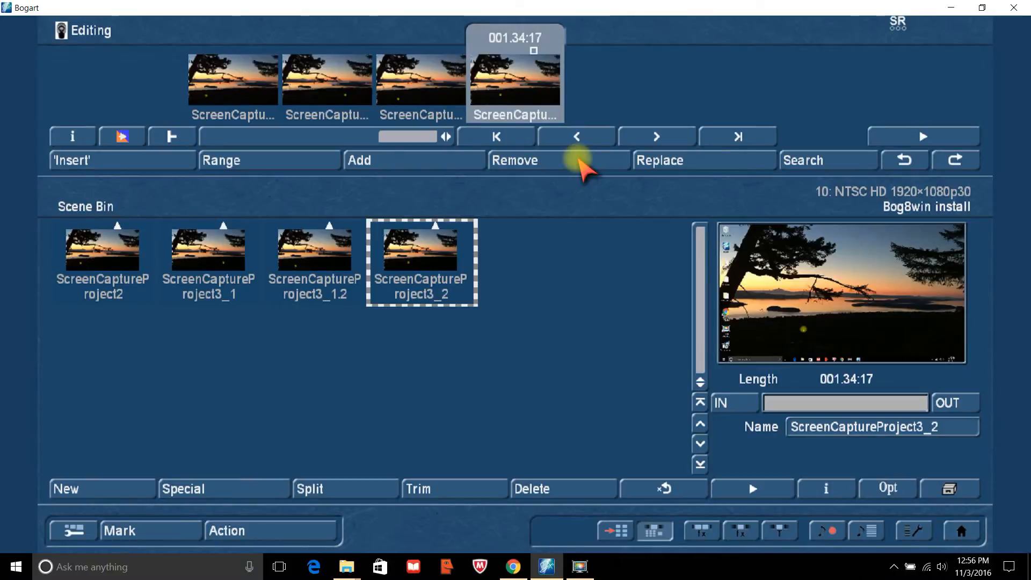
right_click(578, 161)
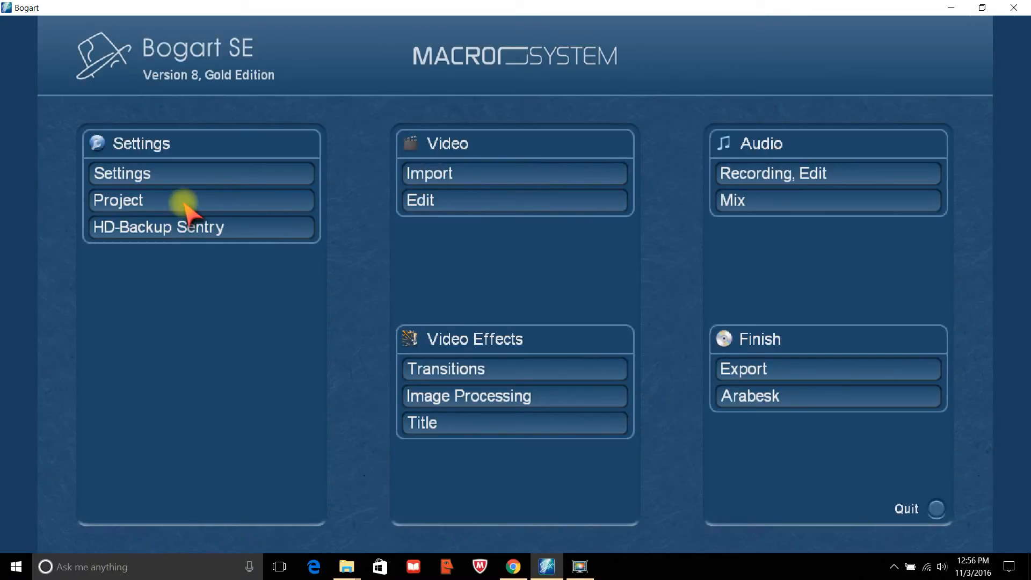
left_click(168, 175)
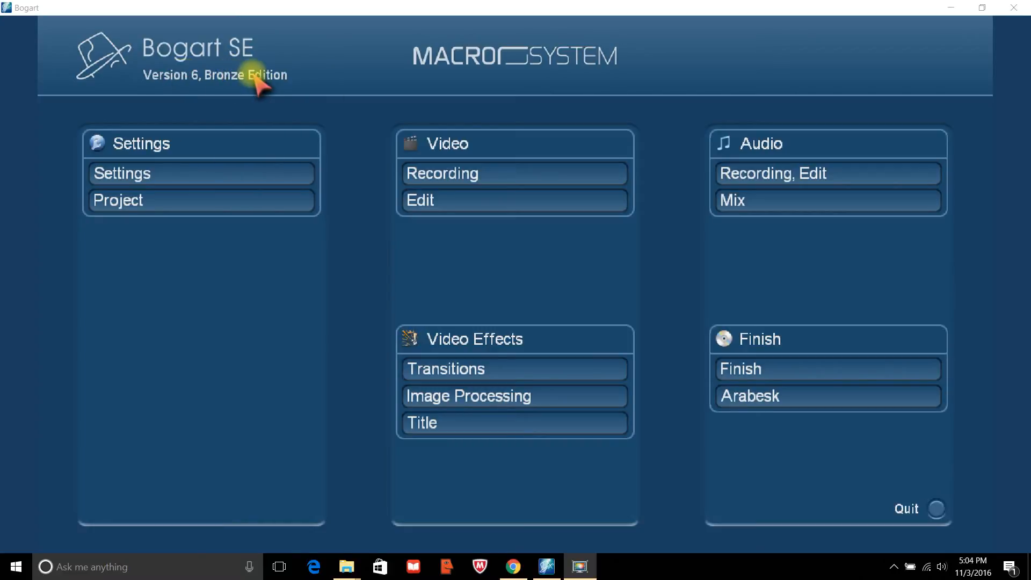
Activate Bogart SE 8 in the Settings Install product list.
left_click(181, 177)
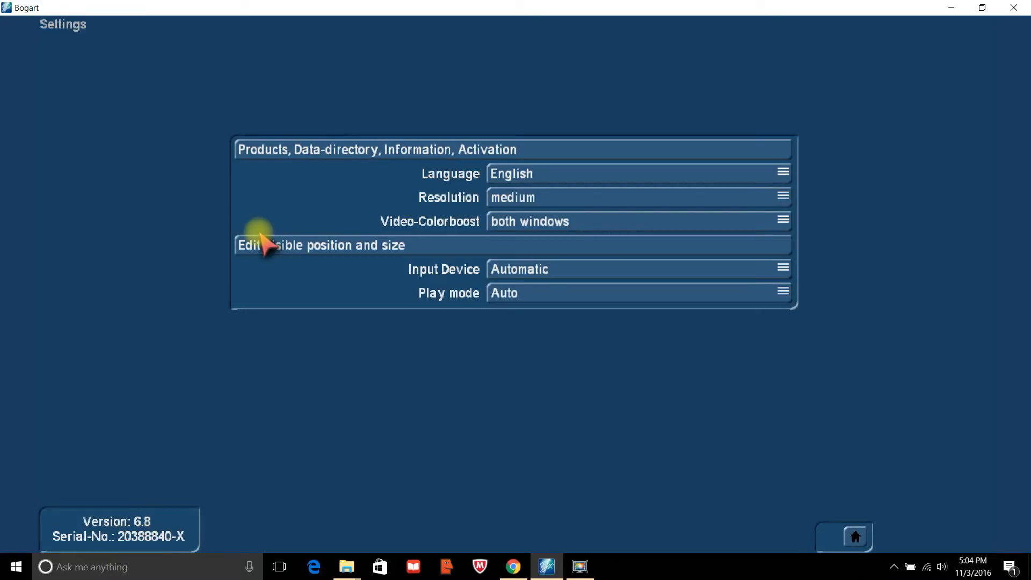
left_click(290, 153)
left_click(400, 231)
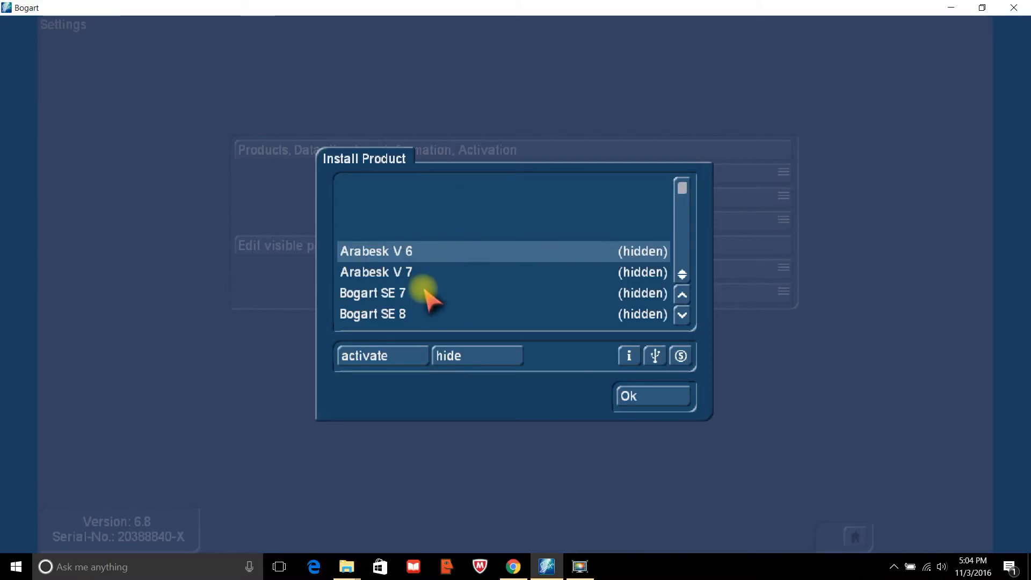
left_click(396, 315)
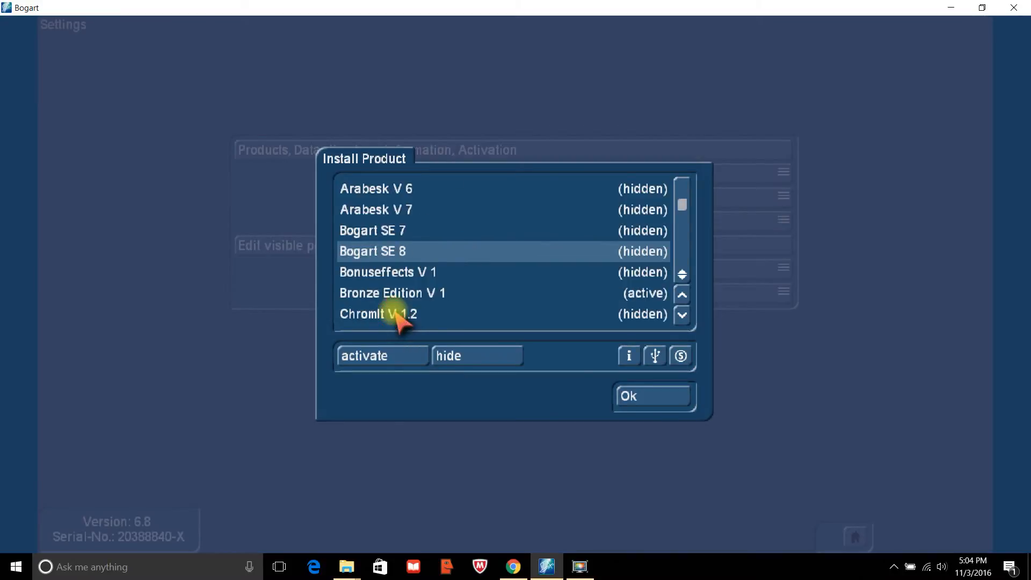
left_click(396, 357)
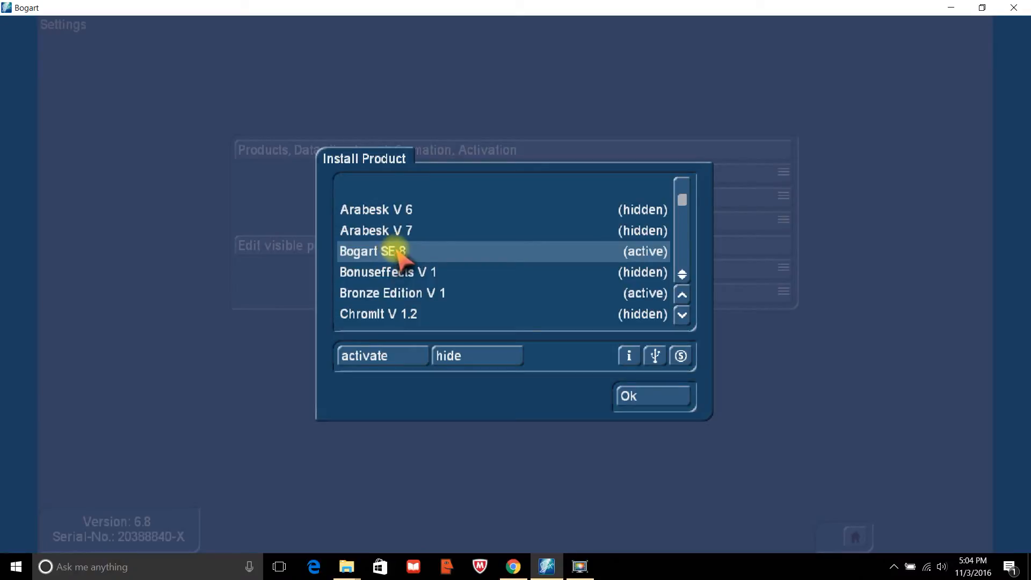
Activate the Arabesk V 7 and Gold Edition V 1 add-ons and confirm with Ok.
left_click(388, 237)
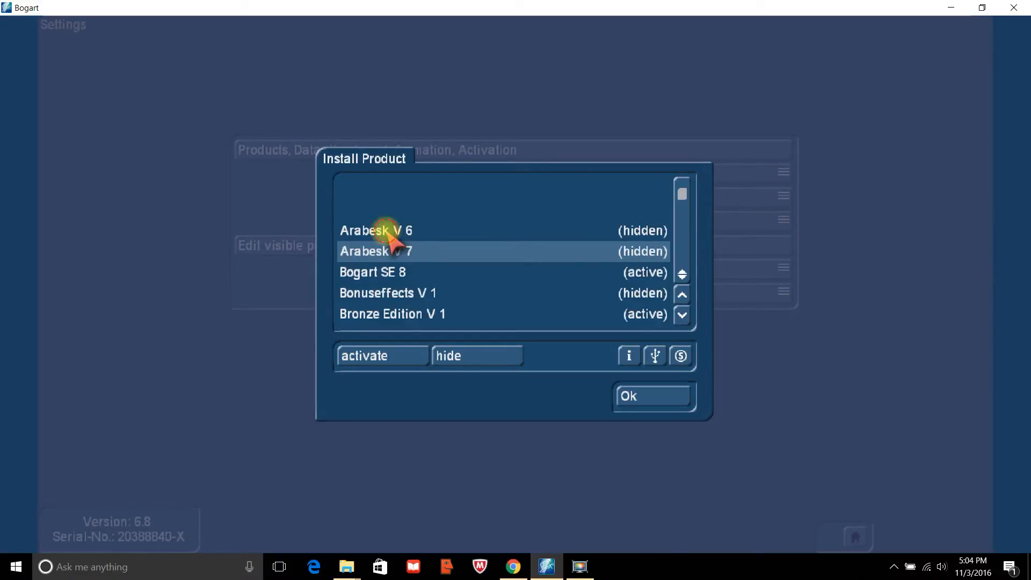
left_click(388, 356)
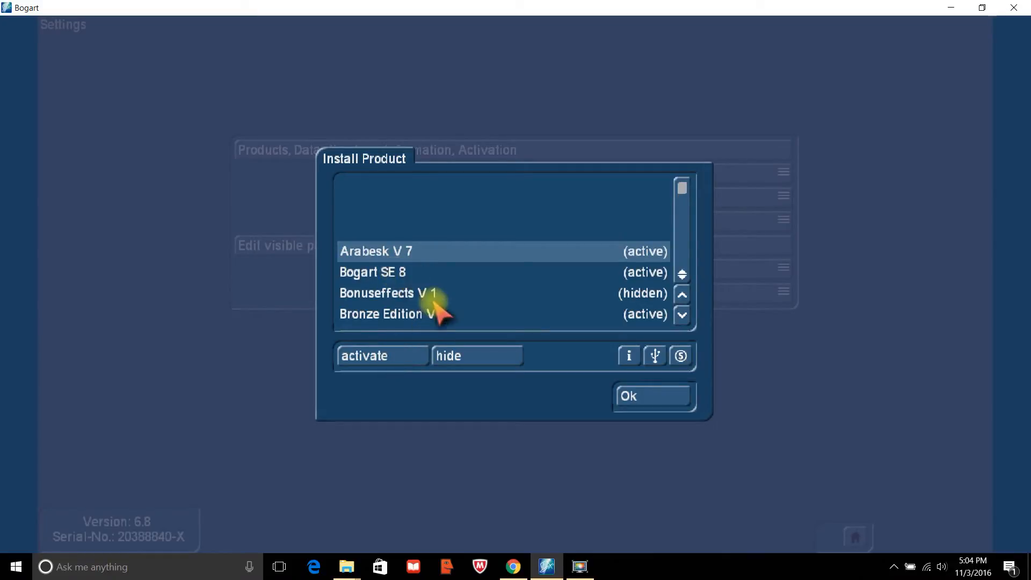
left_click(400, 316)
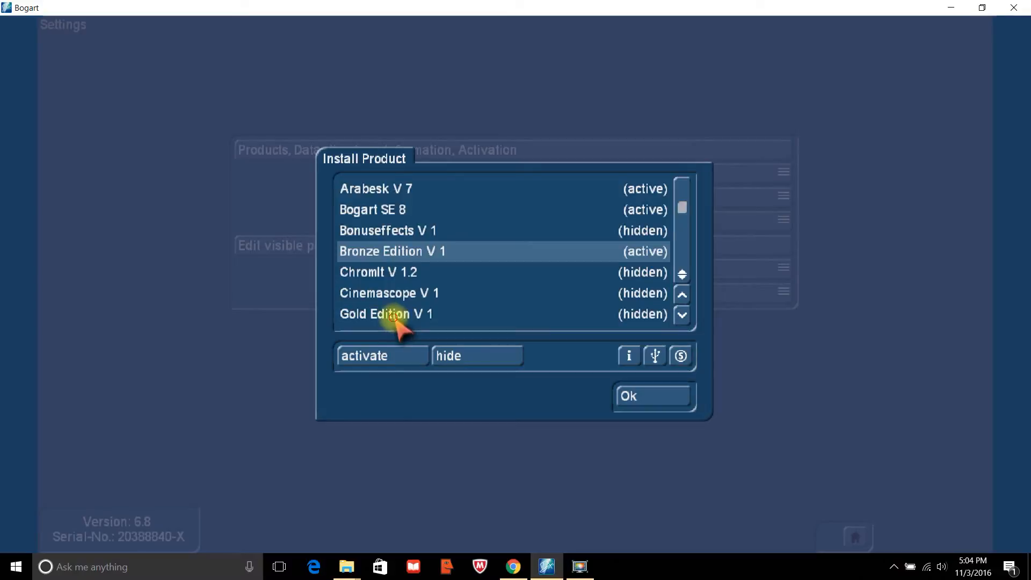
left_click(396, 316)
left_click(383, 369)
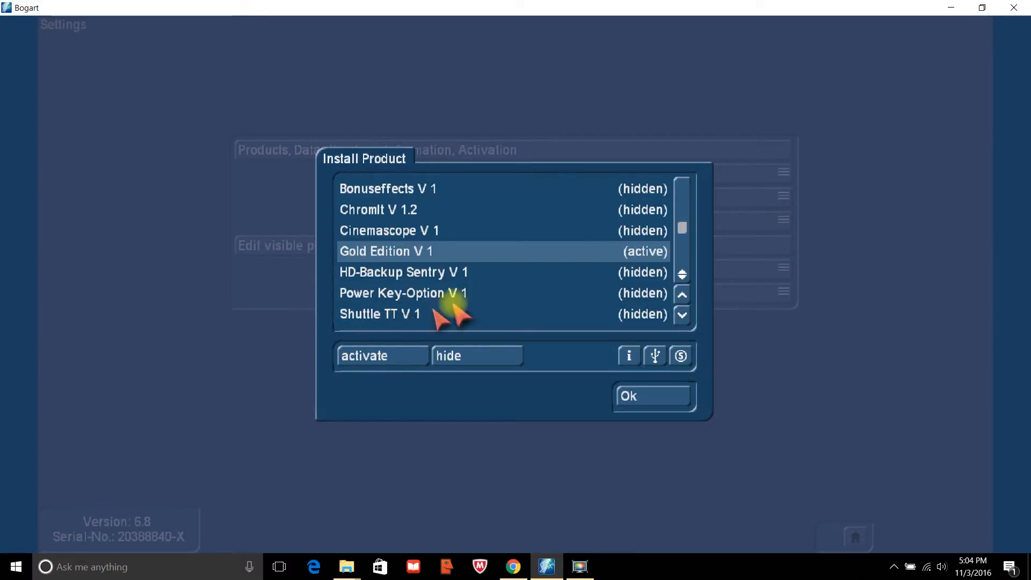
left_click(631, 393)
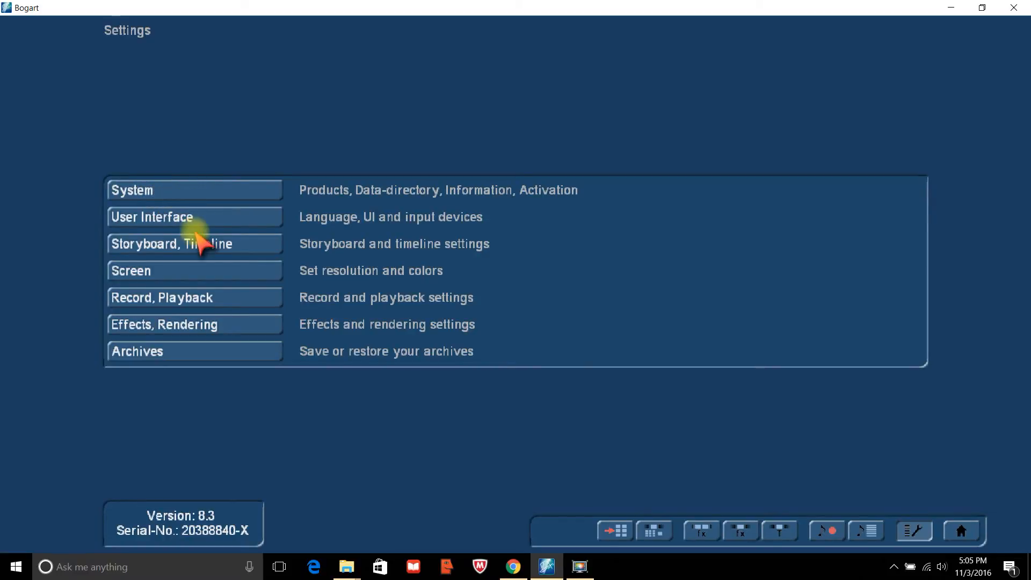
Hide Bogart SE 8 in the Install product list, leaving Settings reporting version 6.8.
left_click(187, 185)
left_click(396, 218)
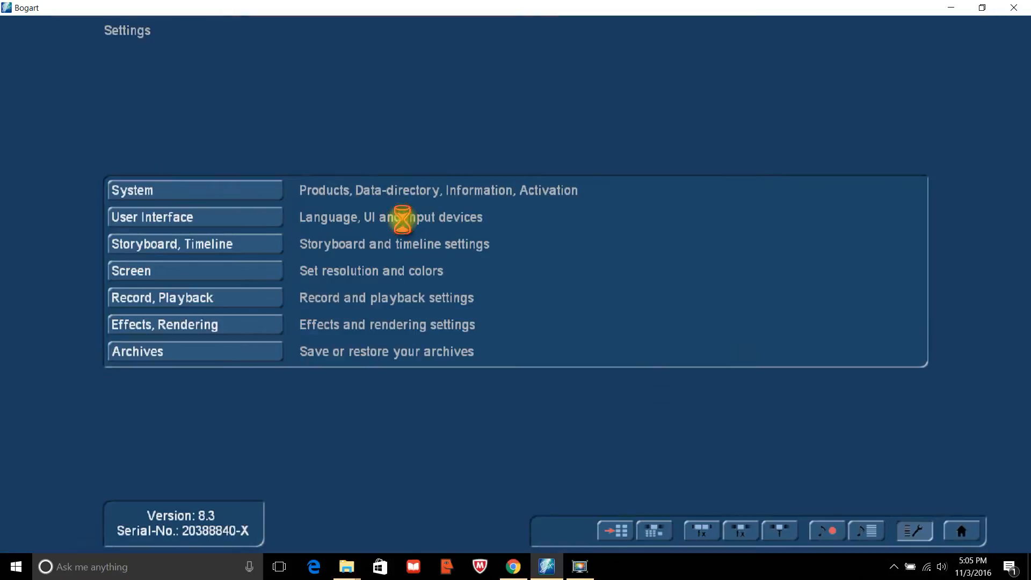
left_click(368, 272)
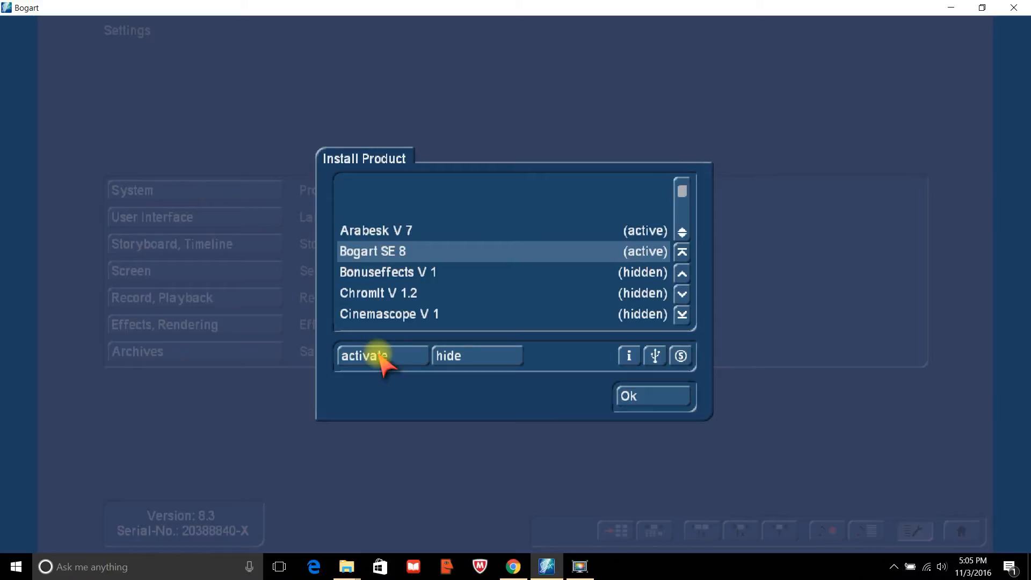
left_click(452, 356)
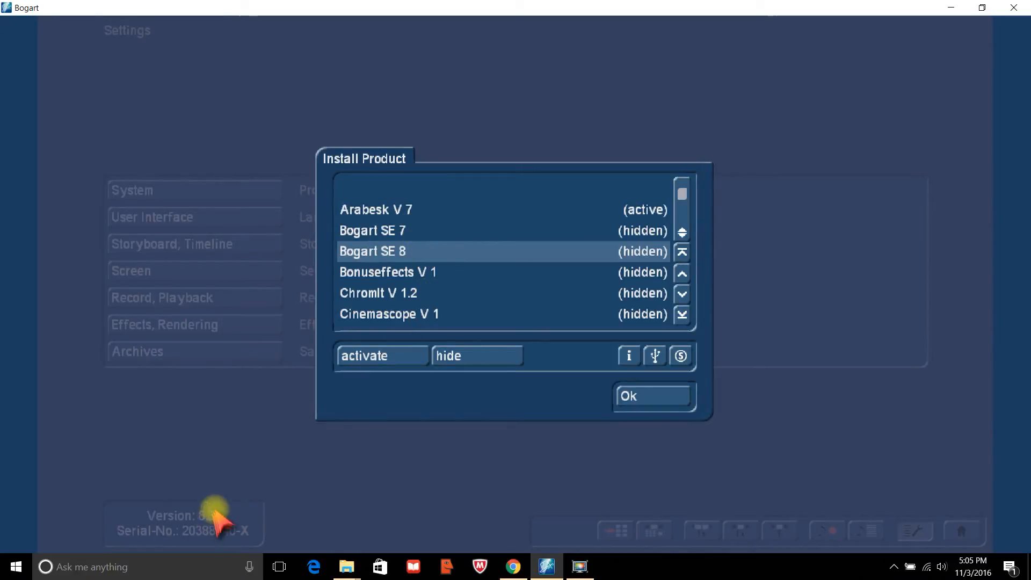
left_click(644, 395)
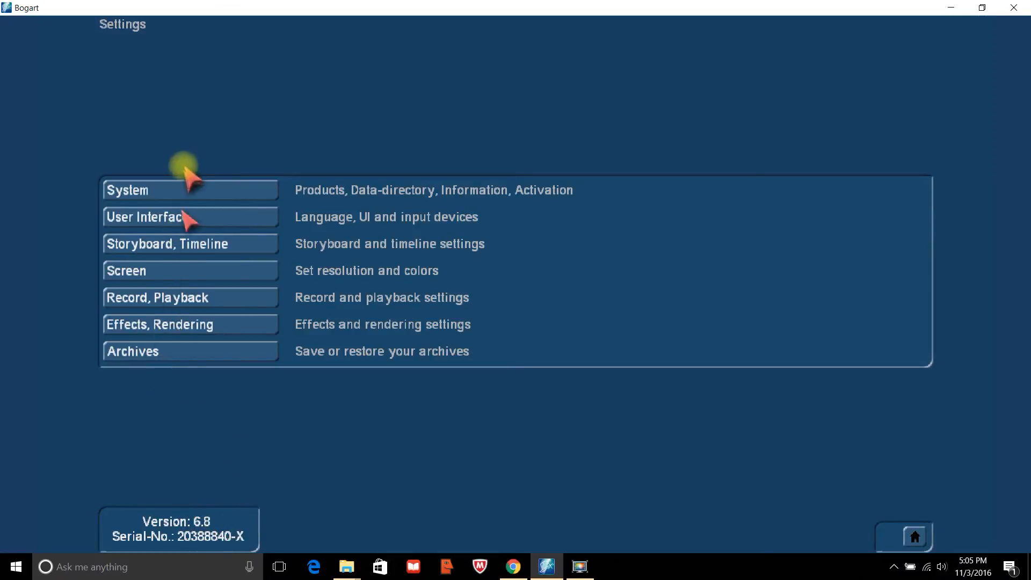
Activate Bogart SE 7 from the Install product list in System settings.
left_click(186, 192)
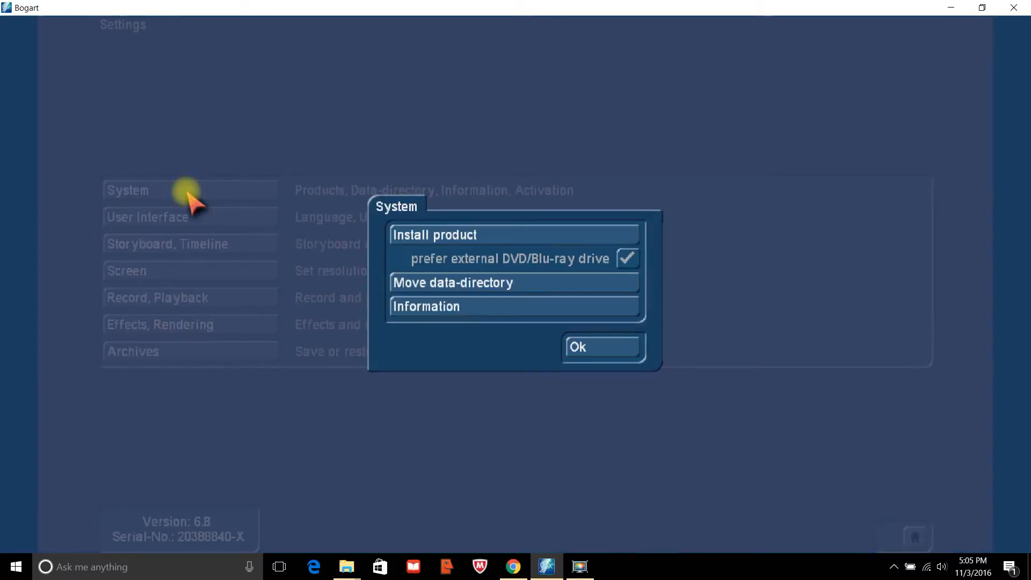
left_click(440, 237)
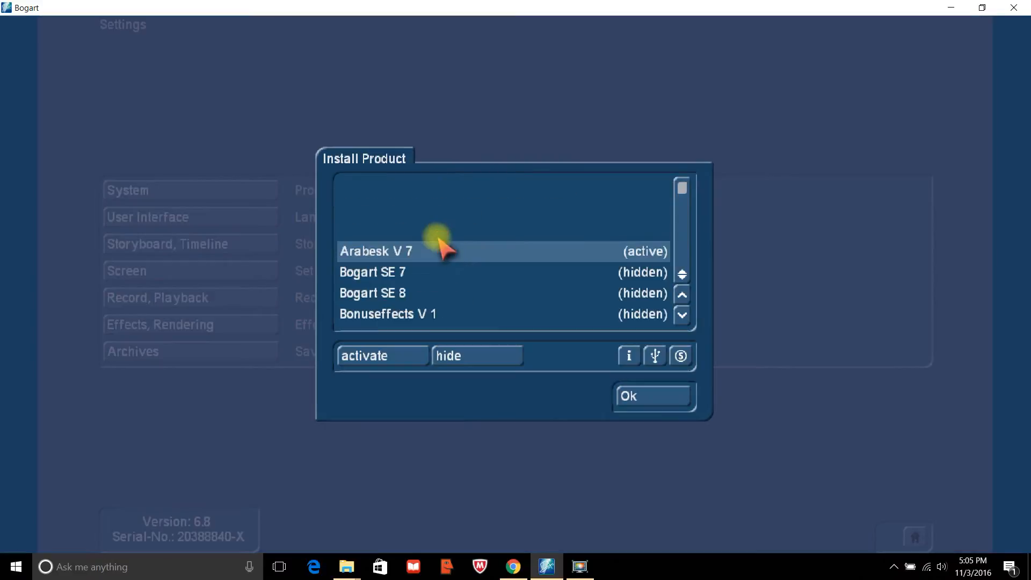
left_click(387, 273)
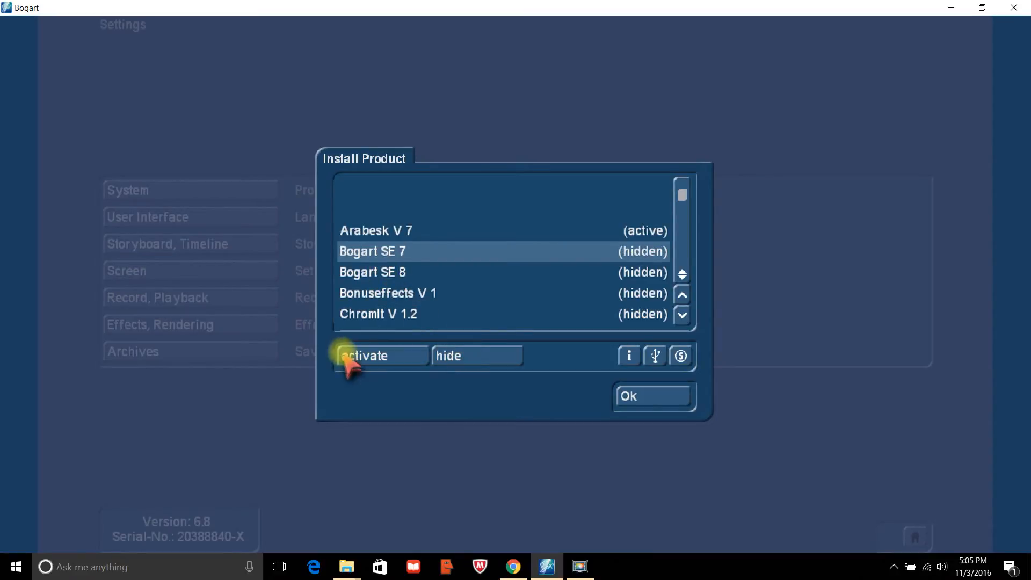
left_click(376, 353)
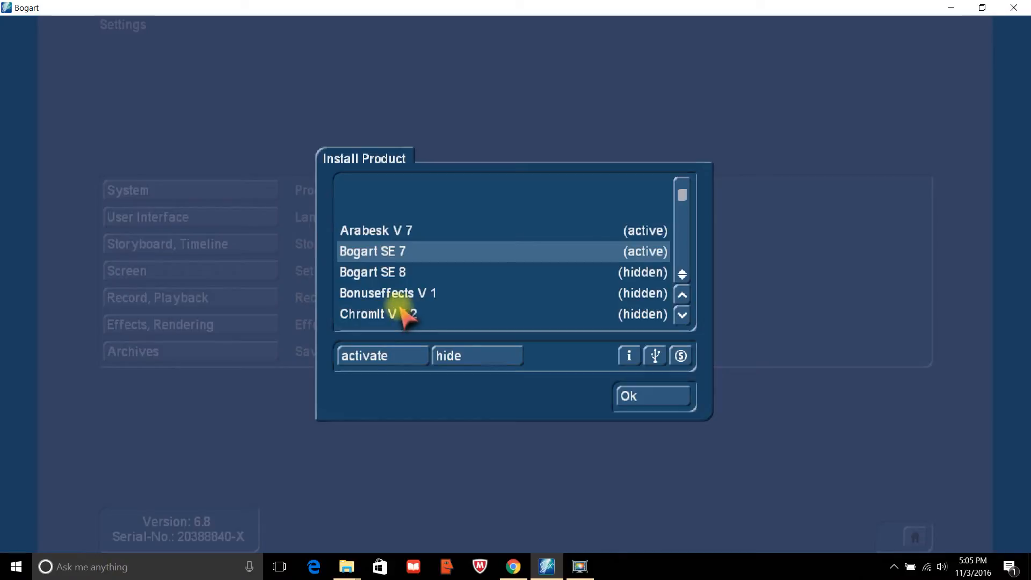
left_click(641, 397)
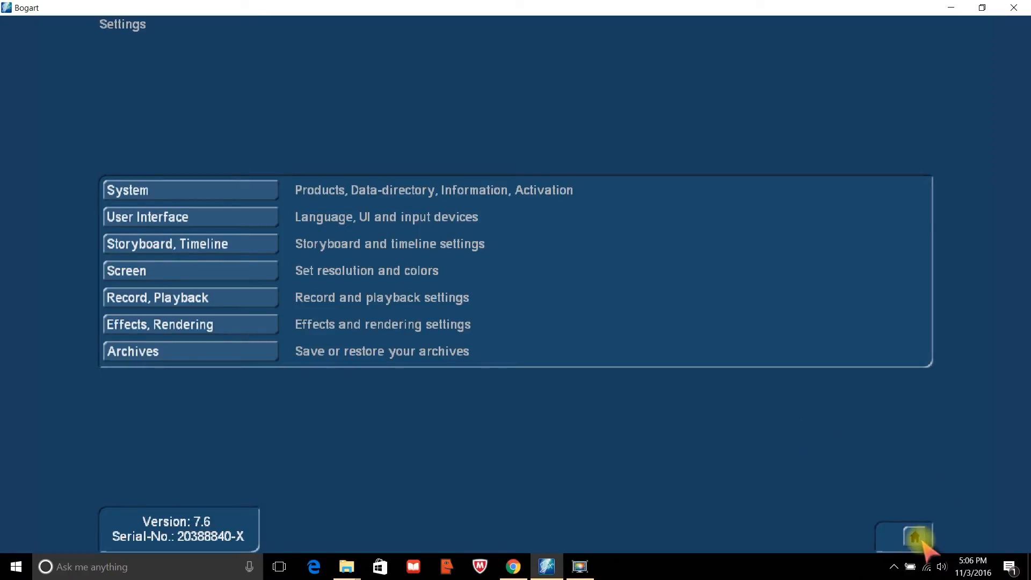
Activate Bogart SE 8 in the Install product list, then leave Settings for the main menu.
left_click(136, 188)
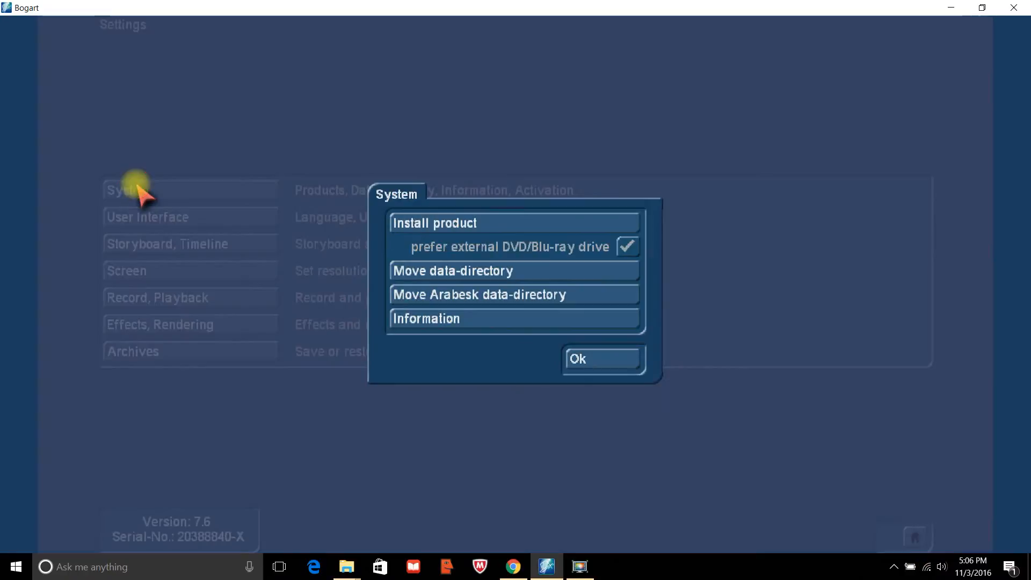
left_click(468, 223)
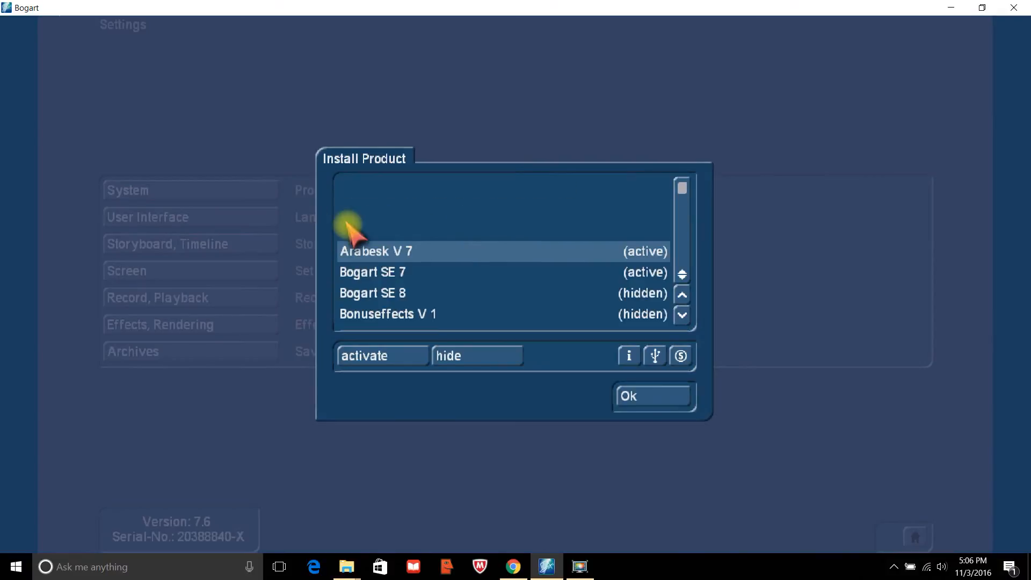
left_click(380, 294)
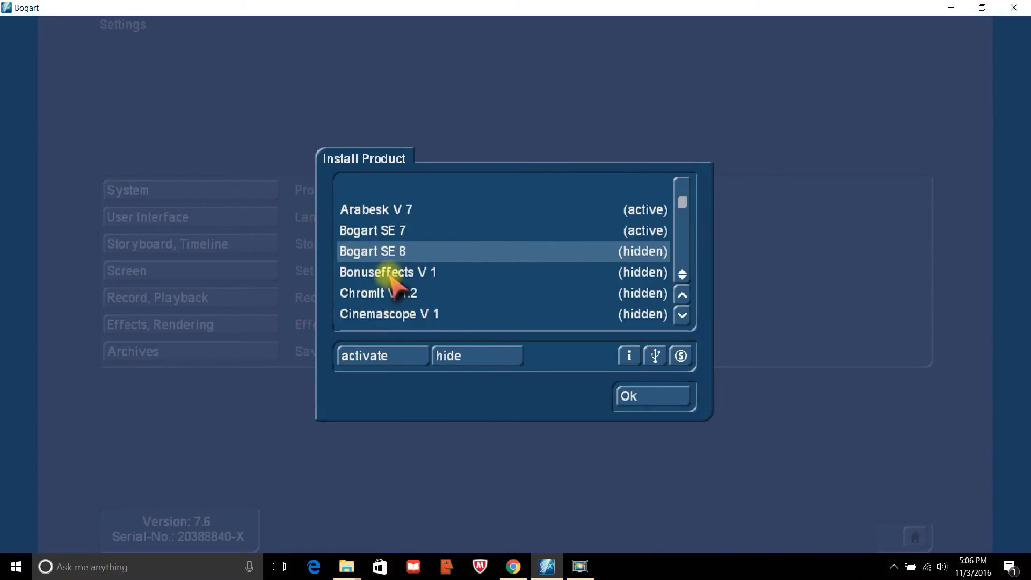
left_click(395, 354)
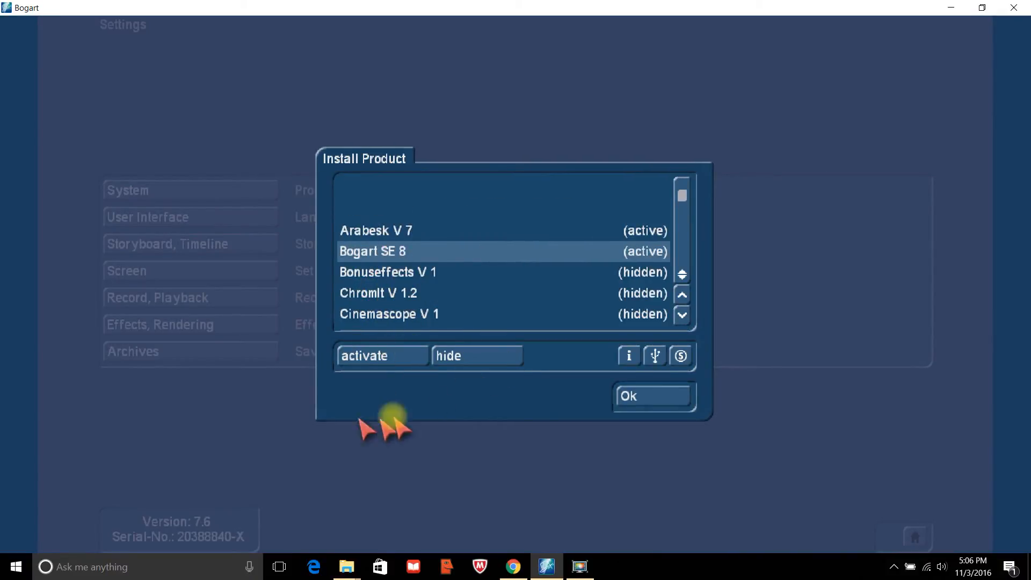
left_click(671, 396)
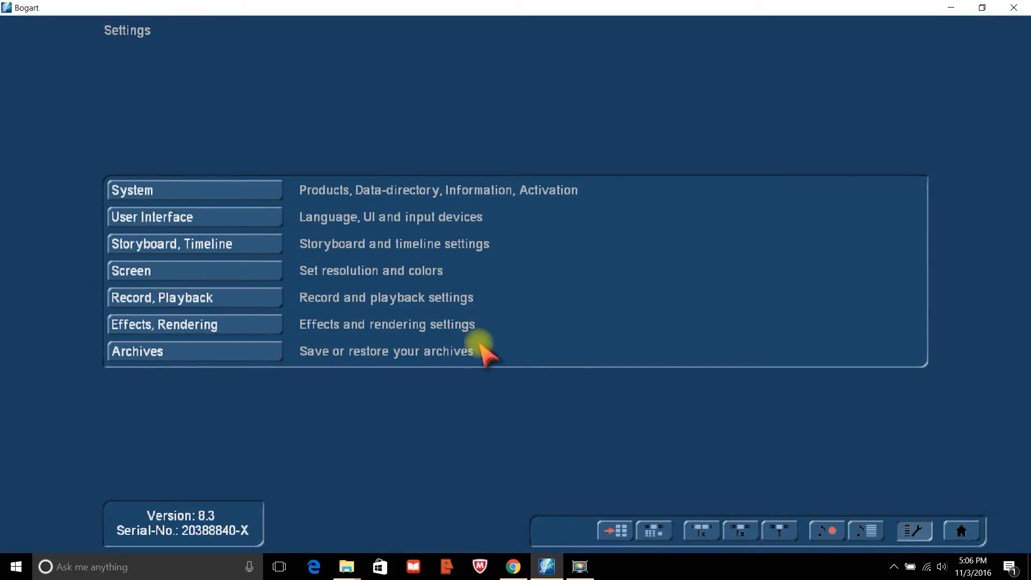
right_click(418, 432)
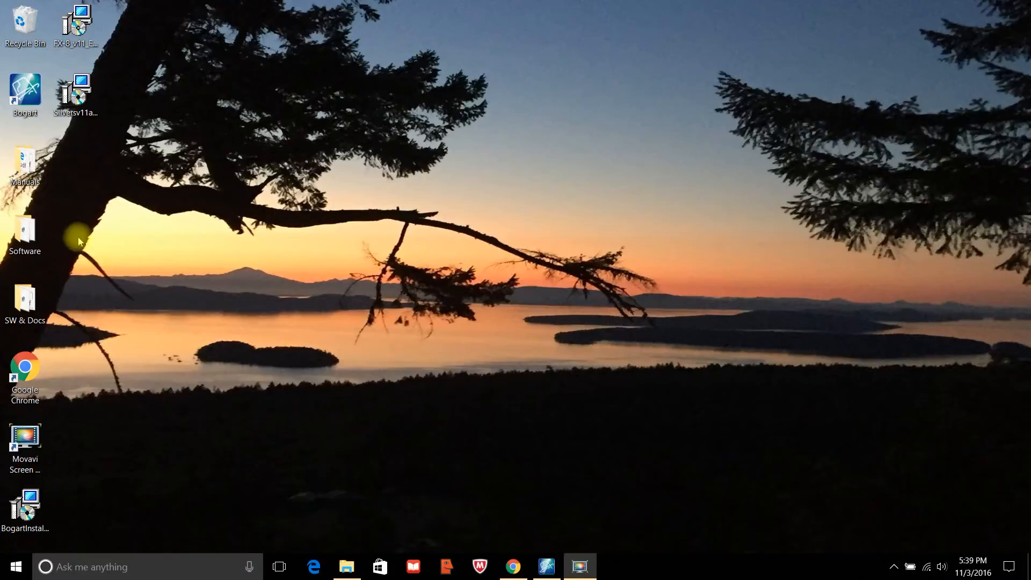
Browse the desktop Software folder's 55 .msi installers, then bring up the MacroSystem Downloads page in Chrome.
double_click(21, 234)
left_click_drag(990, 272, 1020, 471)
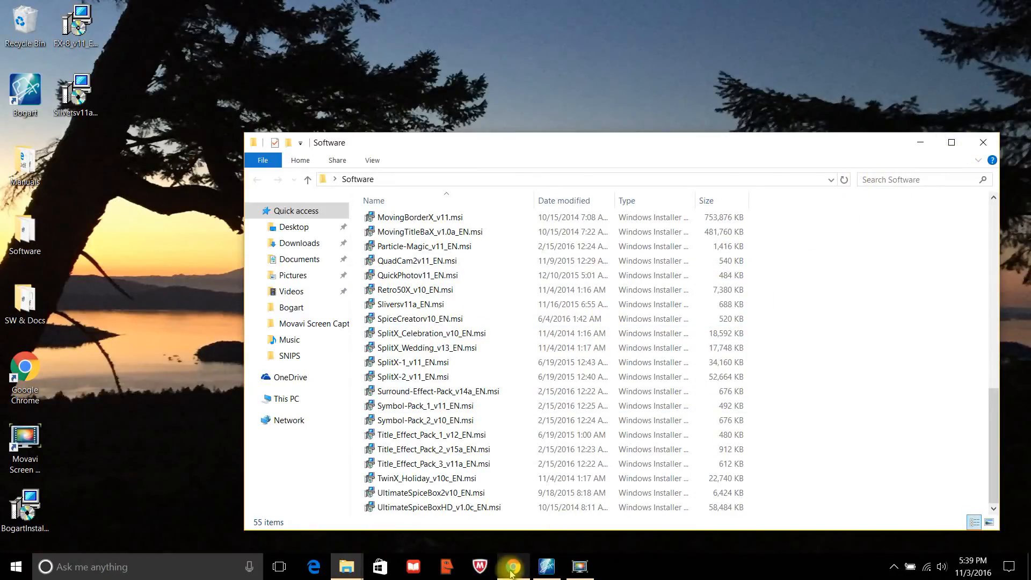
left_click(511, 571)
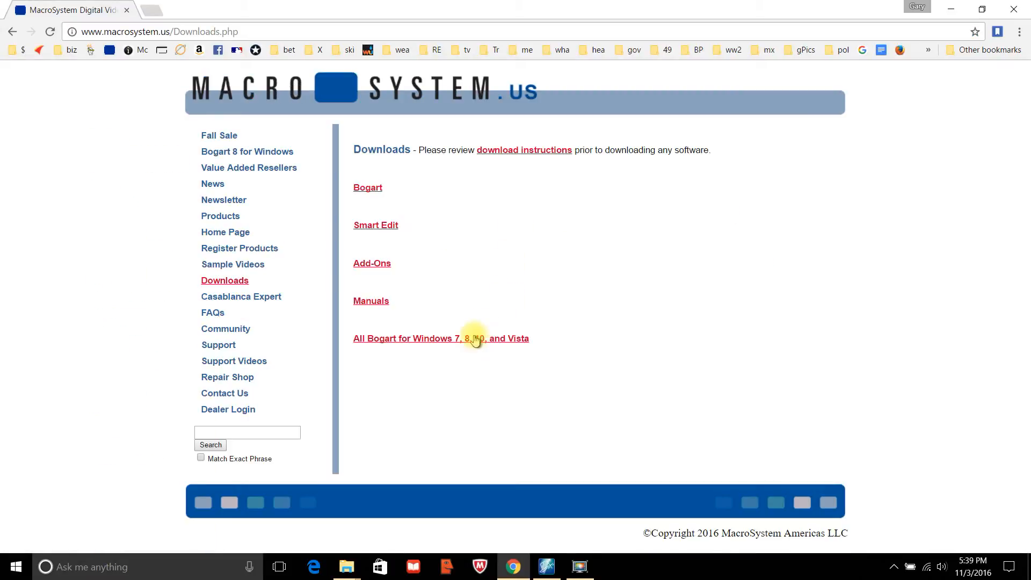
Find QuadCam 2 on the All Bogart for Windows downloads page and start its download.
left_click(475, 339)
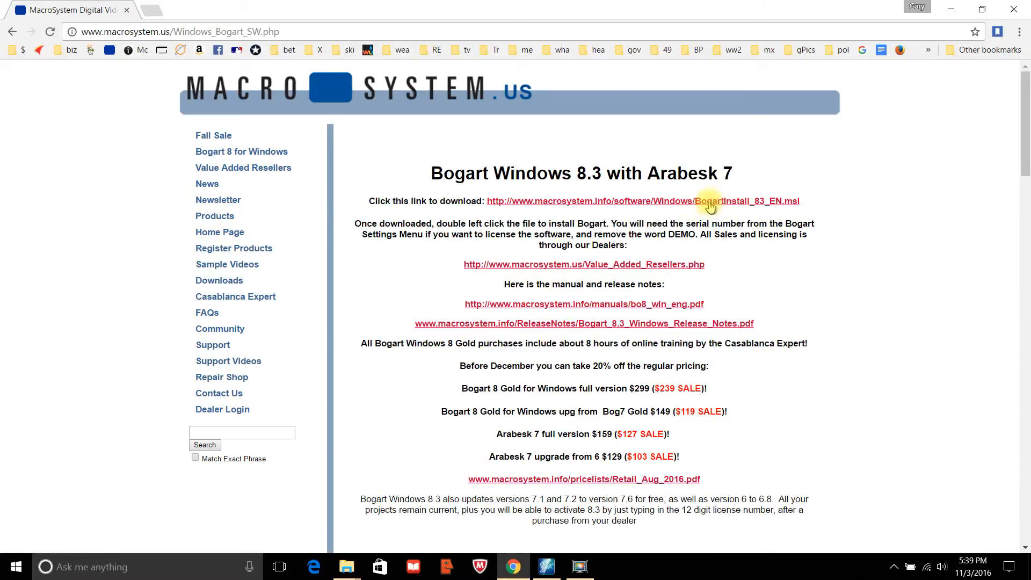
left_click_drag(1022, 153, 1026, 379)
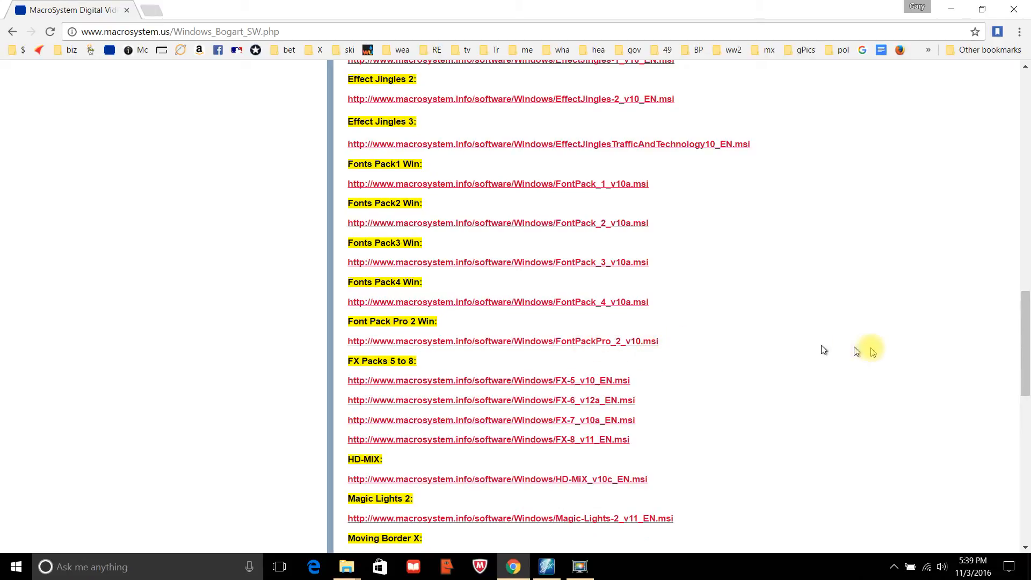
left_click_drag(1024, 347, 943, 168)
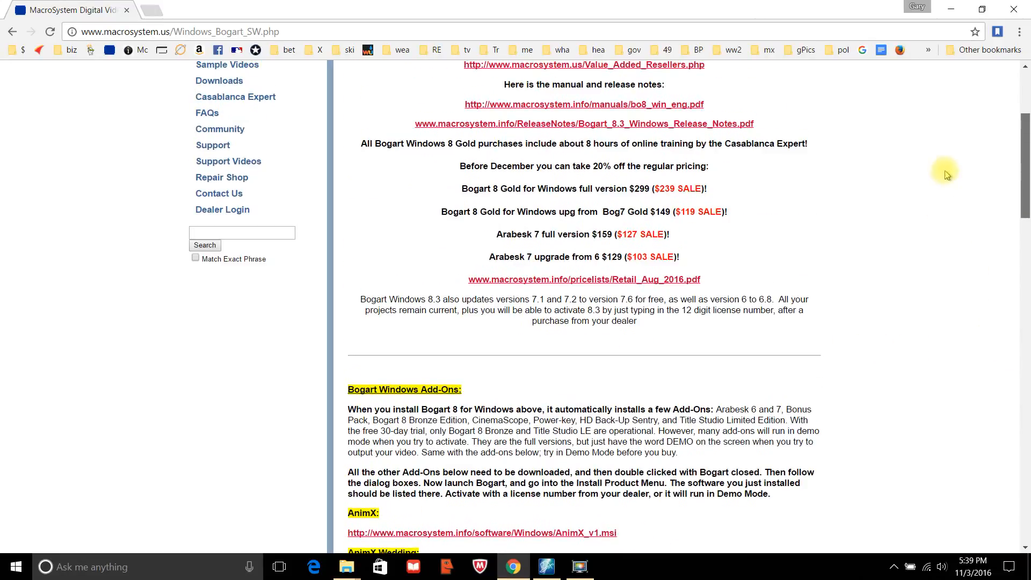
left_click_drag(1026, 175, 1027, 400)
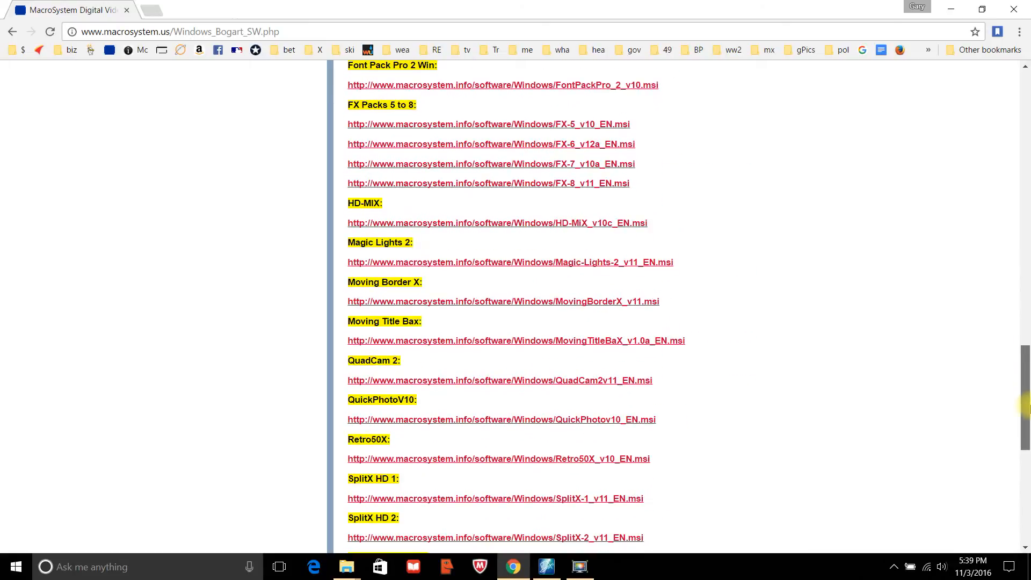
left_click(547, 382)
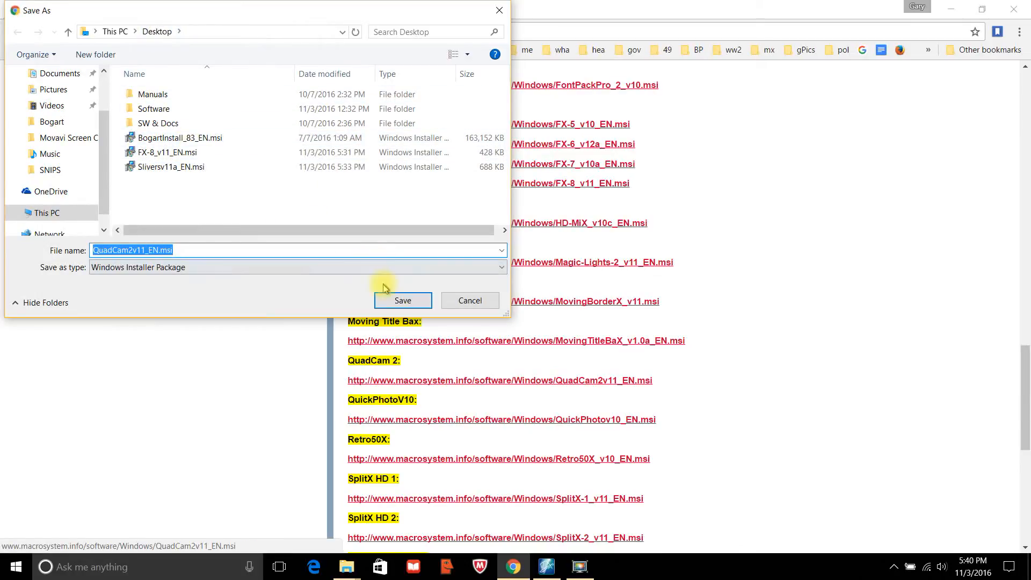
Save QuadCam2v11_EN.msi to the Desktop and run the installer from the download shelf.
left_click(403, 302)
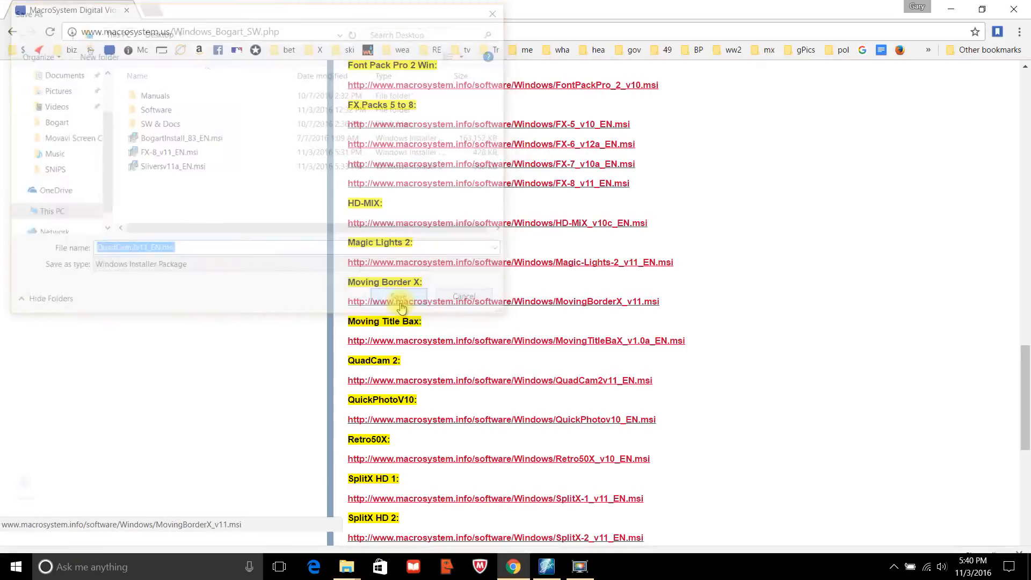
left_click(140, 540)
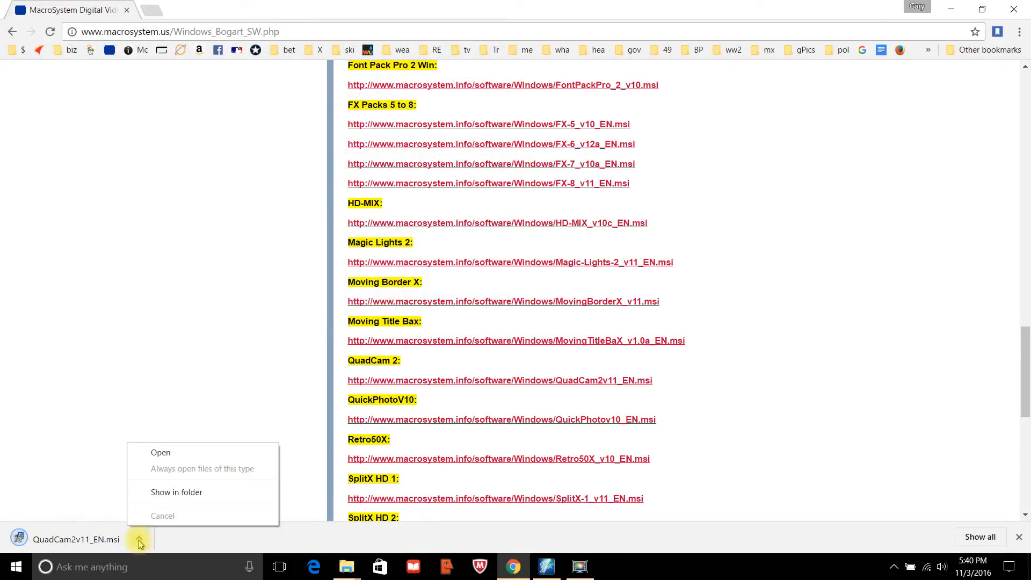
left_click(159, 454)
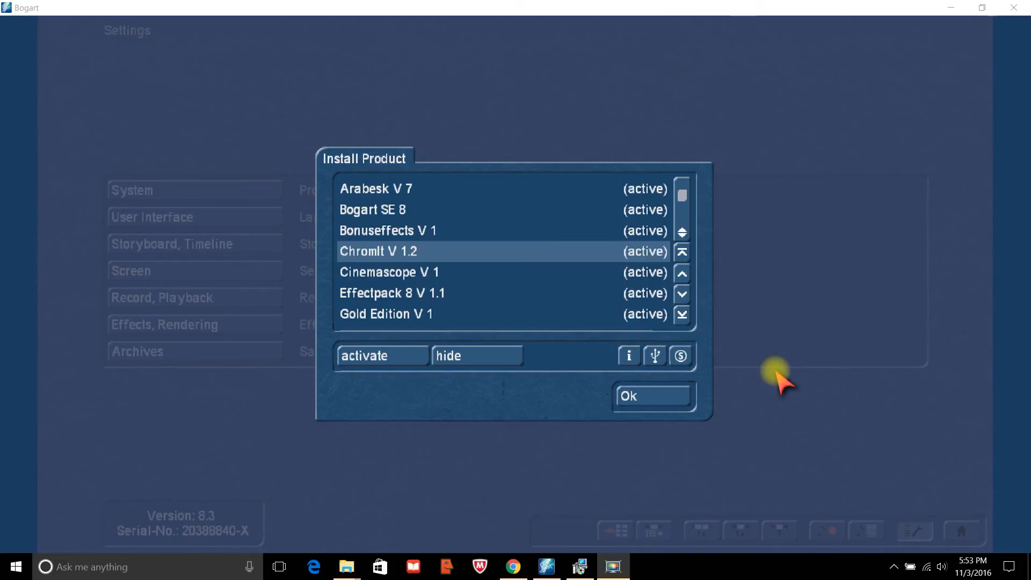
Export Bogart's license codes to the DATA (E:) drive and acknowledge the success message.
left_click(655, 357)
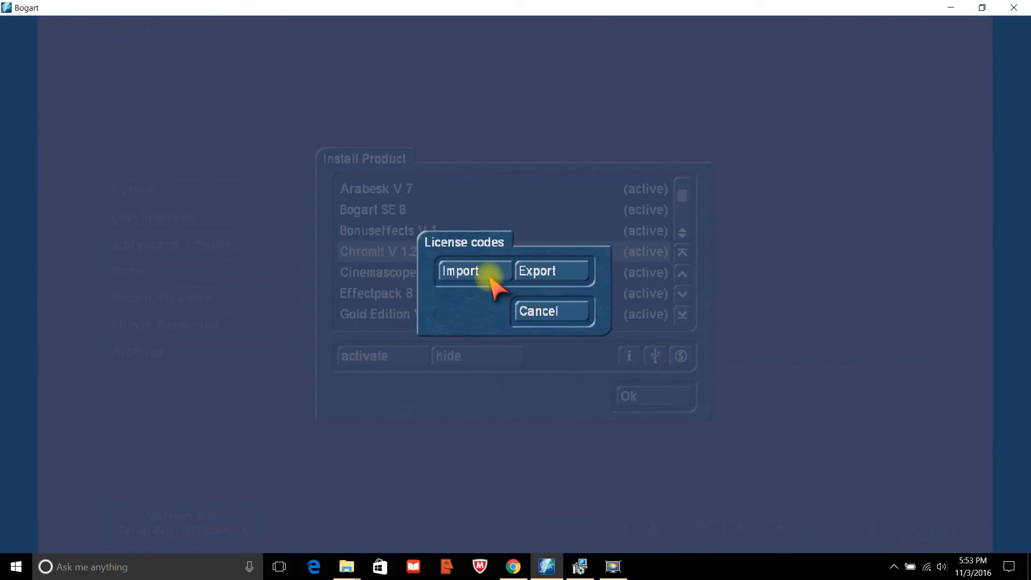
left_click(531, 274)
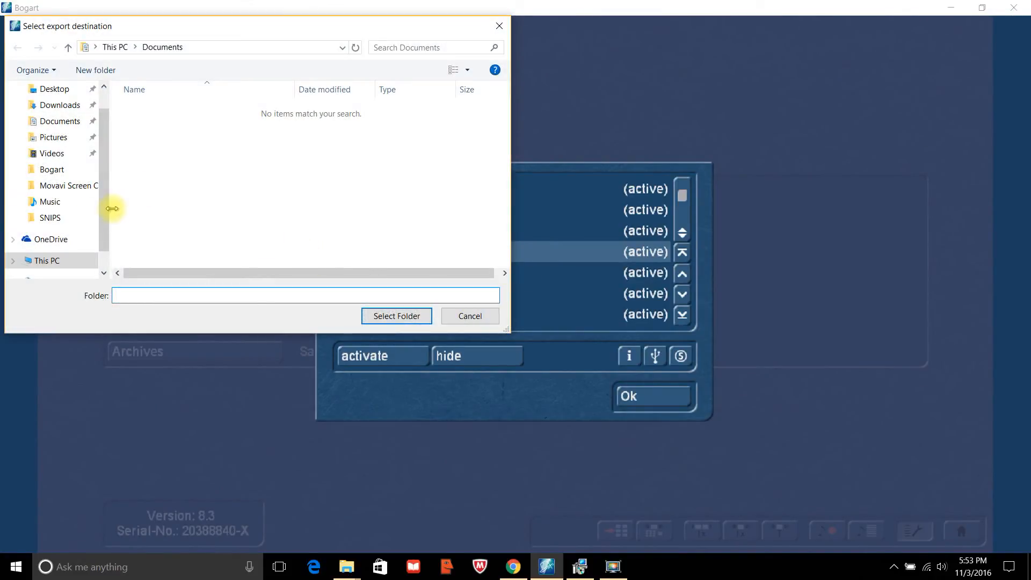
scroll(107, 209, "down", 1)
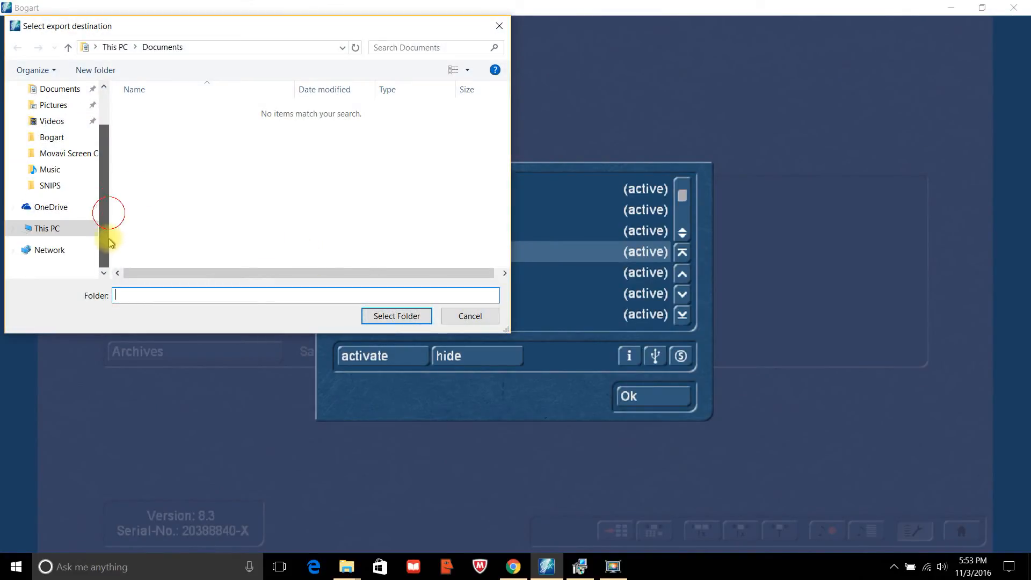
left_click(48, 234)
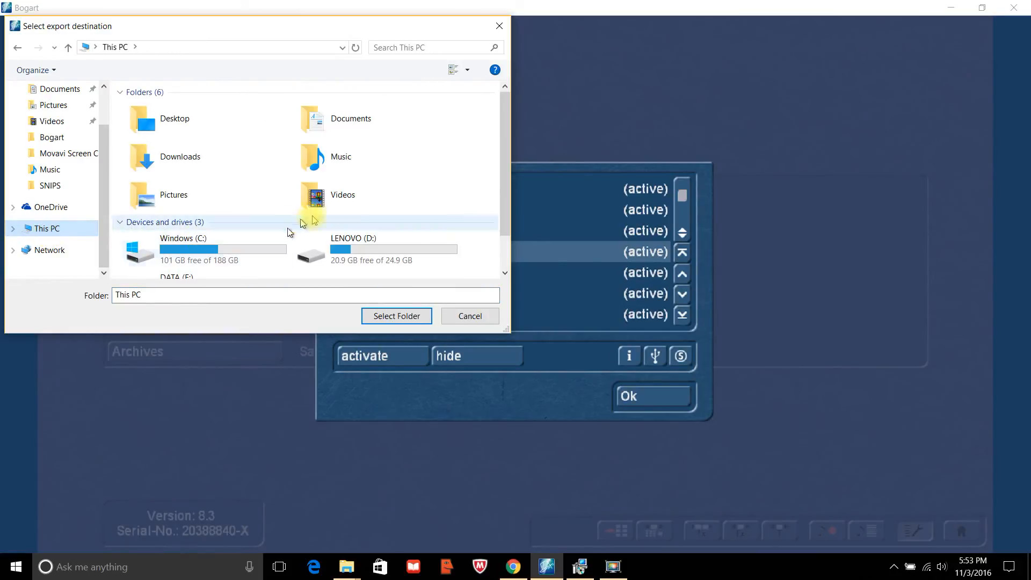
left_click_drag(501, 221, 491, 253)
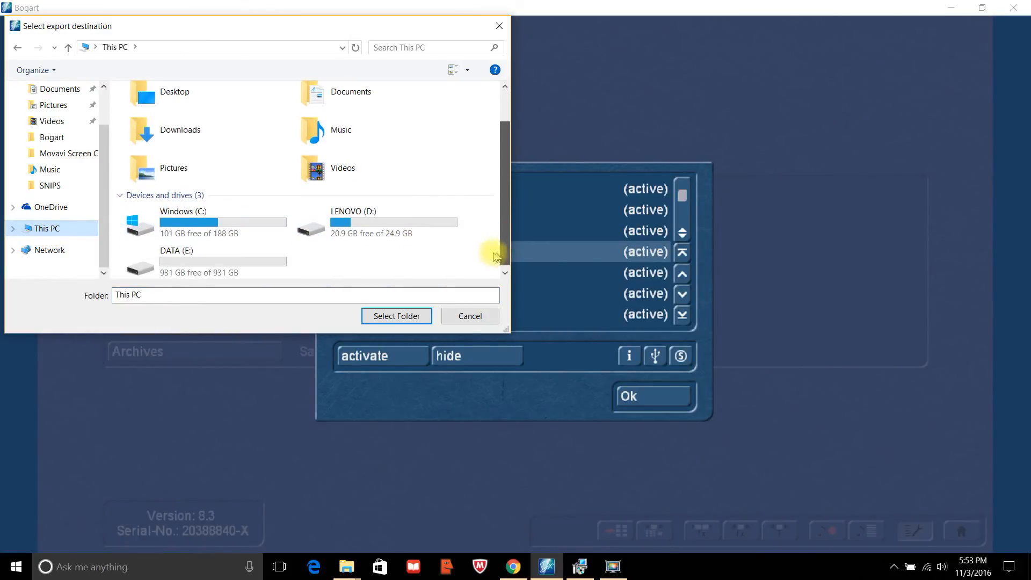
left_click(181, 264)
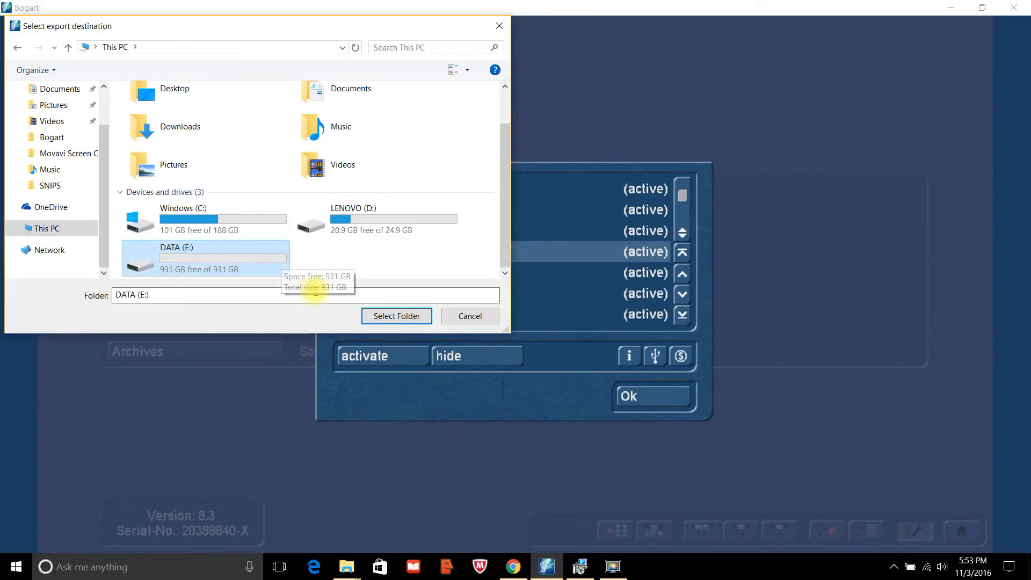
left_click(402, 317)
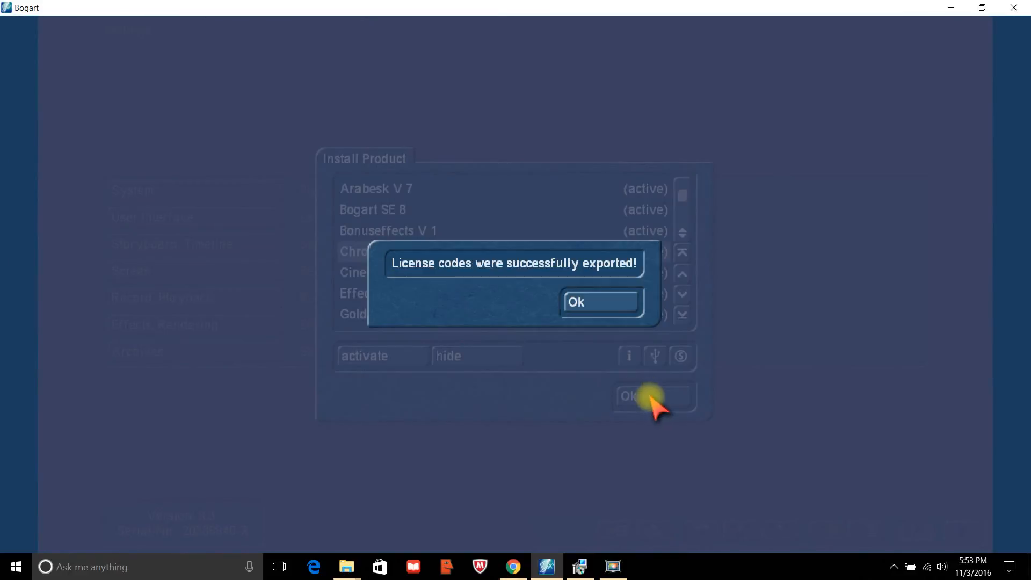
left_click(590, 305)
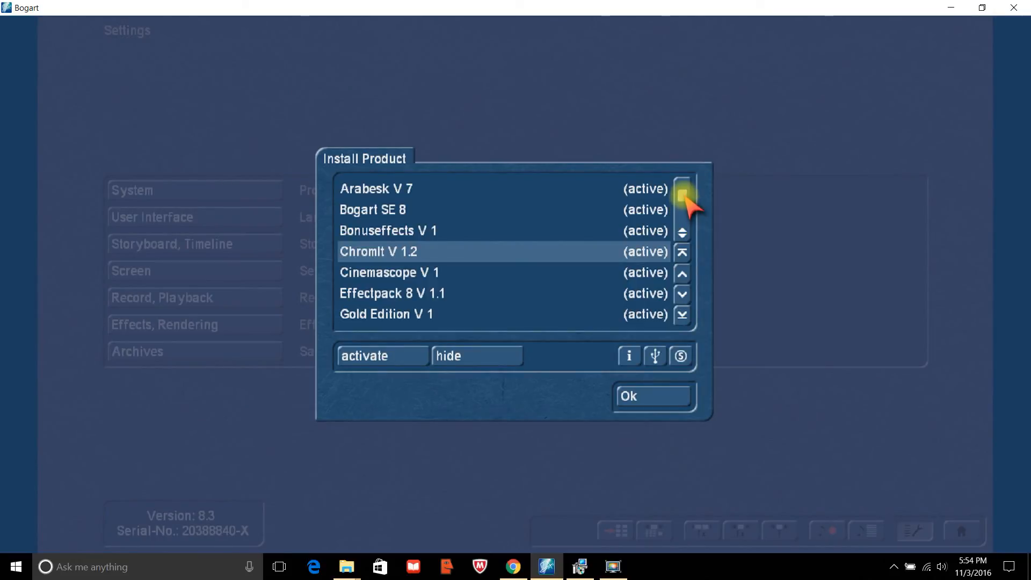
Import Bogart's license codes from the DATA (E:) drive under This PC.
left_click(655, 357)
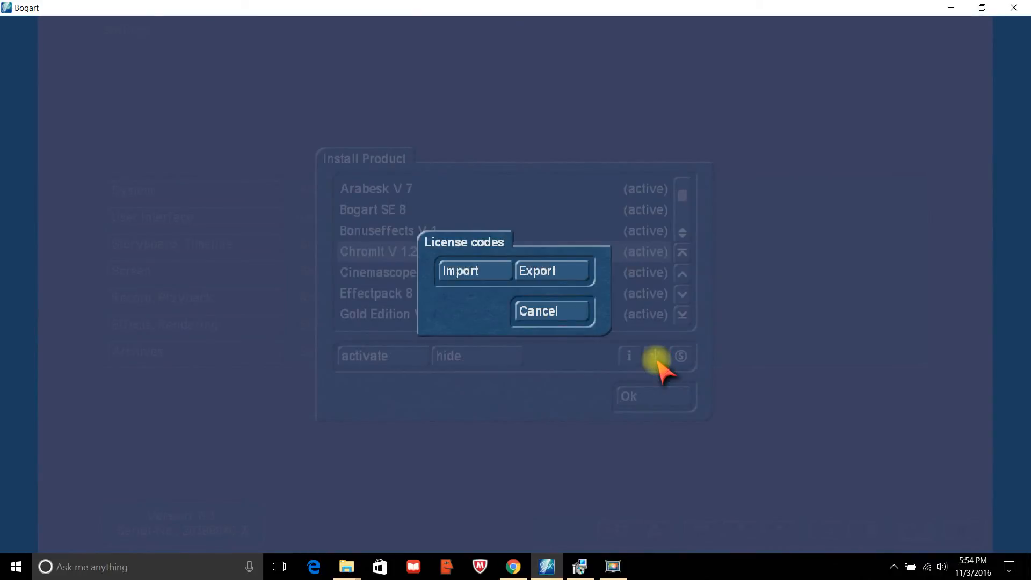
left_click(467, 271)
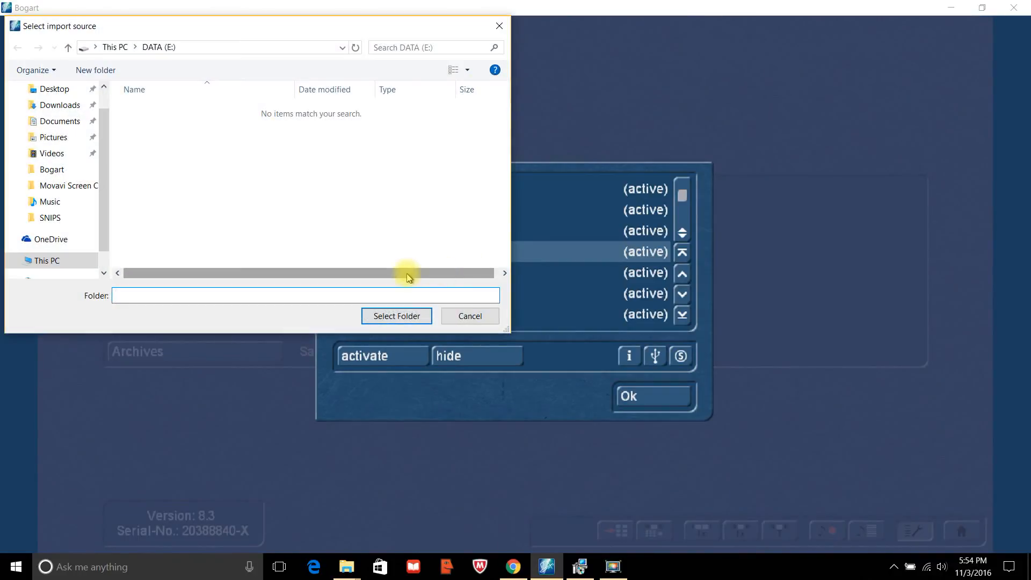
scroll(105, 218, "down", 1)
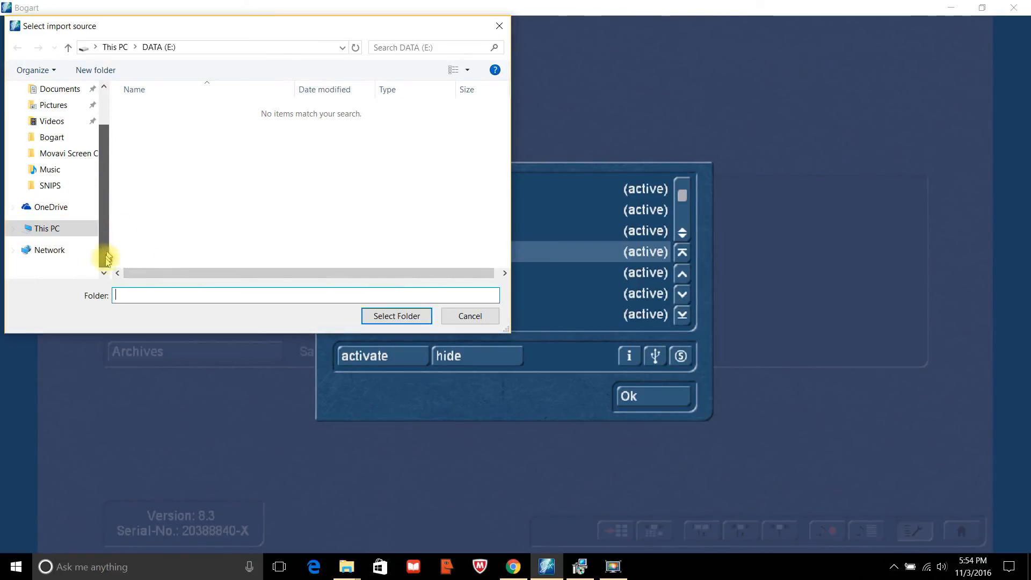
left_click(16, 230)
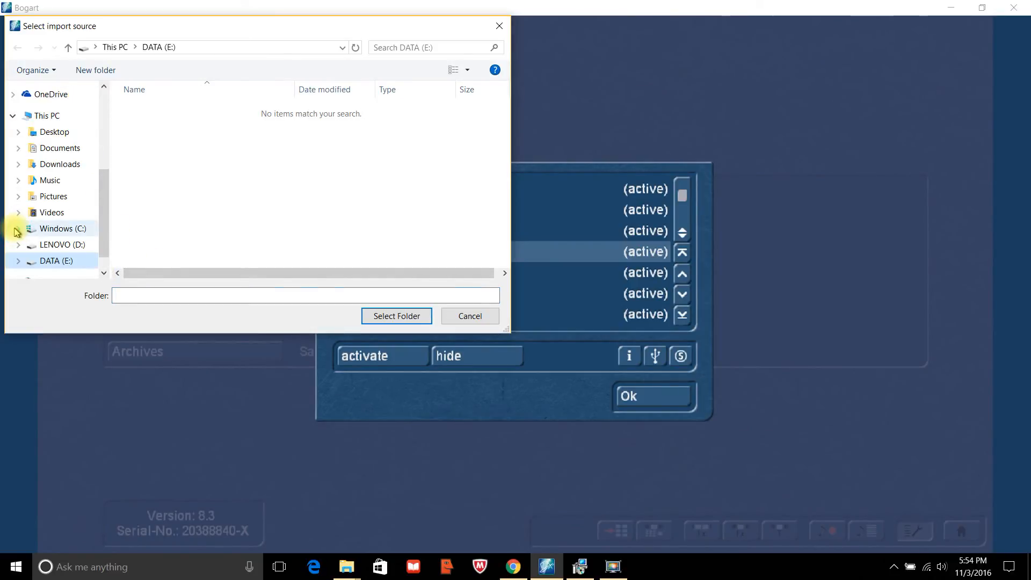
scroll(100, 252, "down", 1)
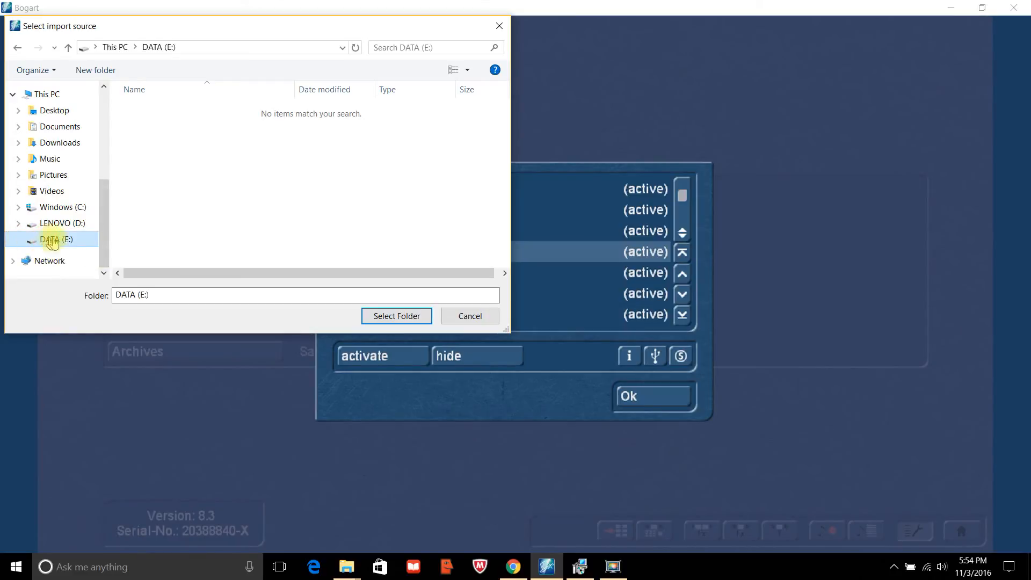
left_click(395, 315)
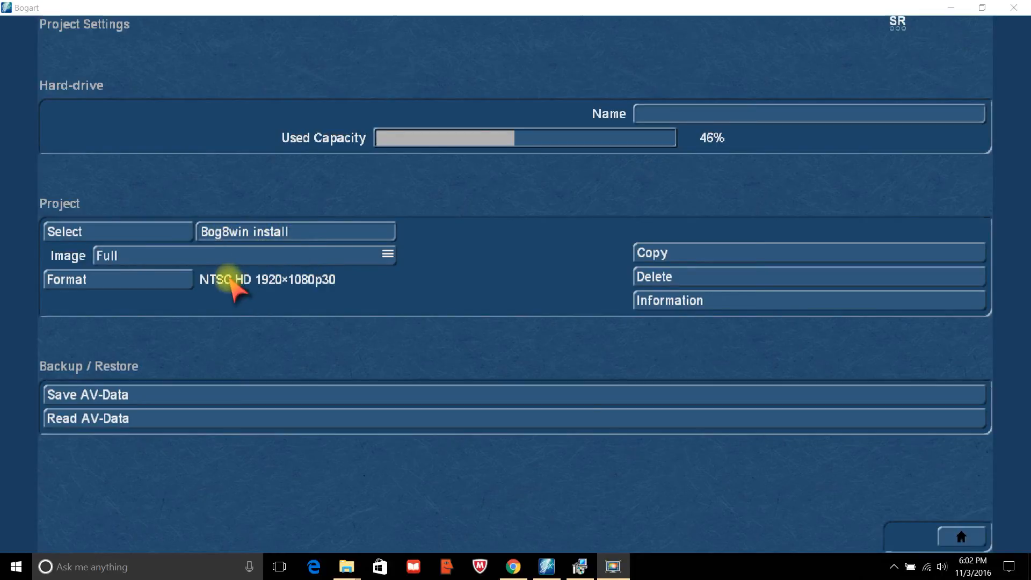
From the main menu's Import screen, browse in Extra large icons view and open ScreenCaptureProject3_8.mov.
right_click(301, 276)
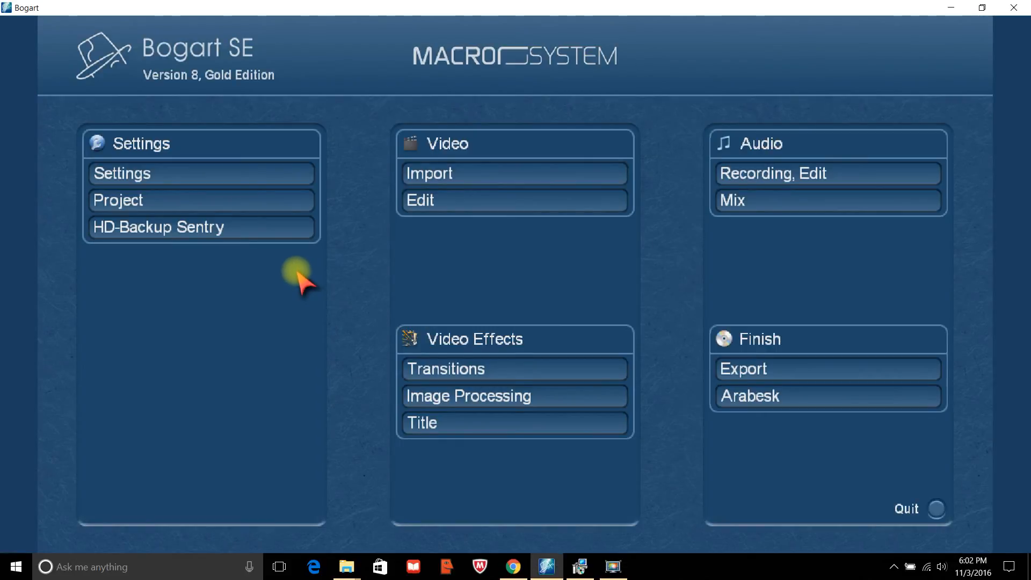
left_click(472, 183)
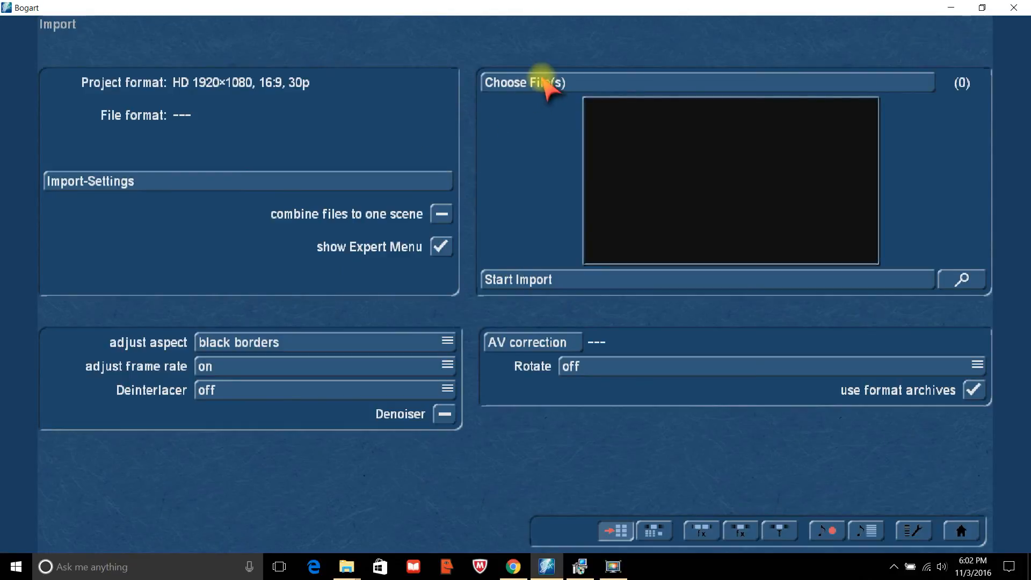
left_click(545, 83)
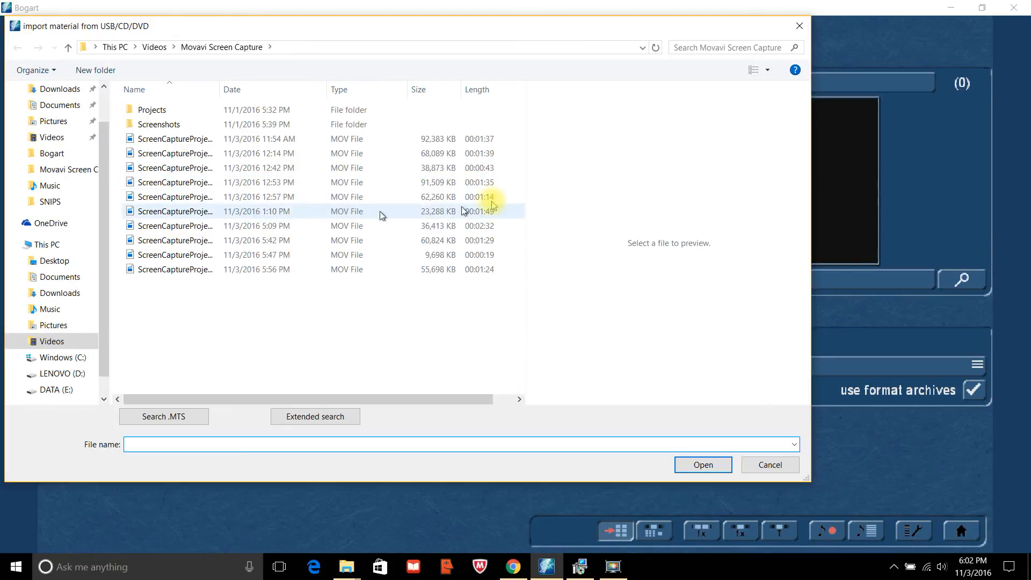
left_click(768, 70)
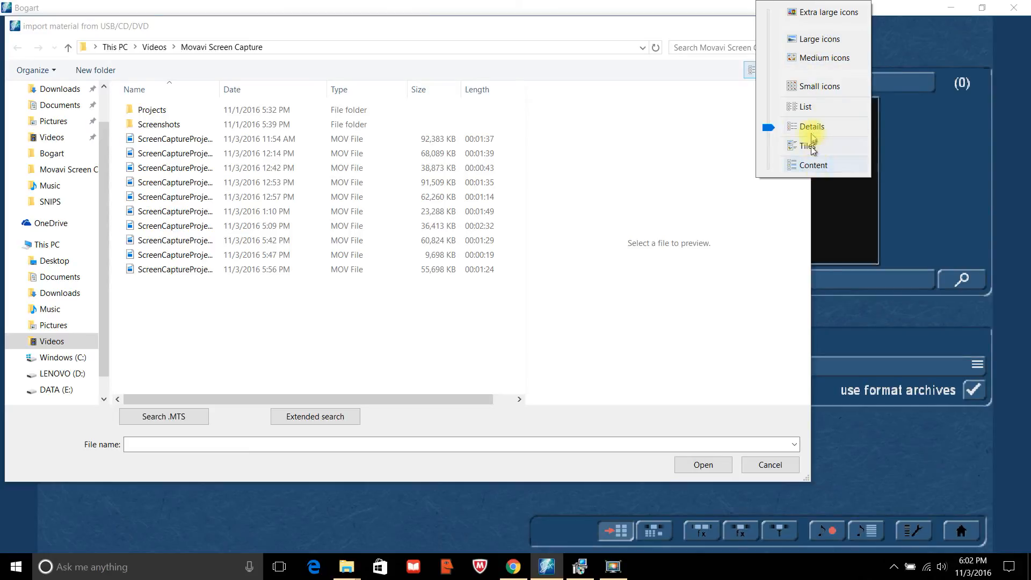
left_click(799, 16)
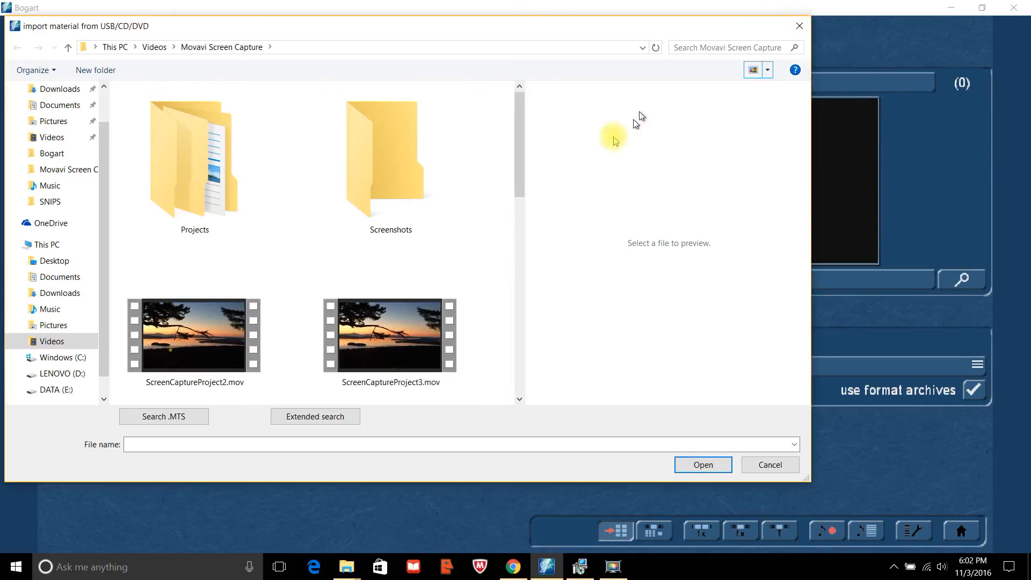
left_click_drag(519, 179, 533, 377)
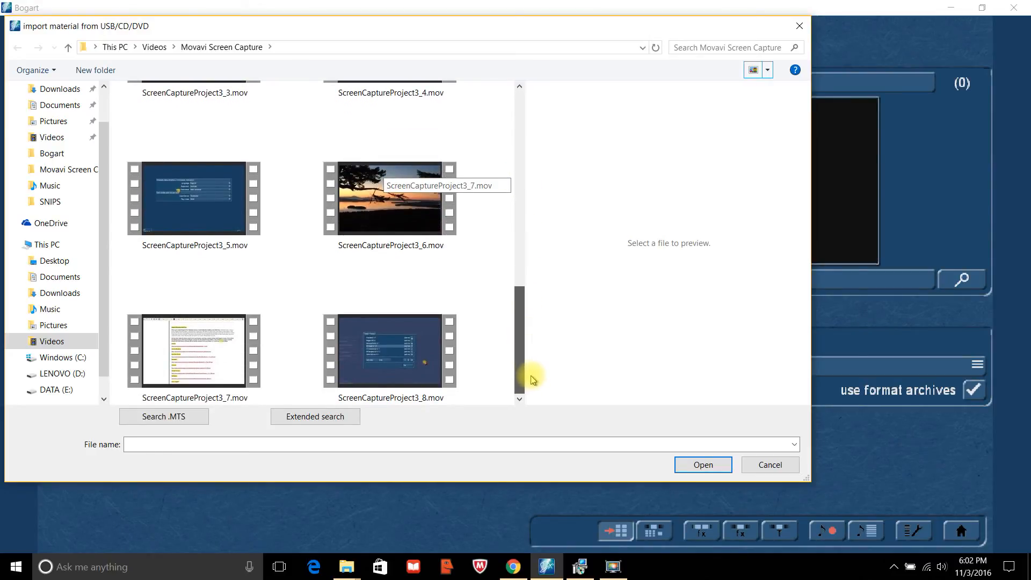
left_click(426, 368)
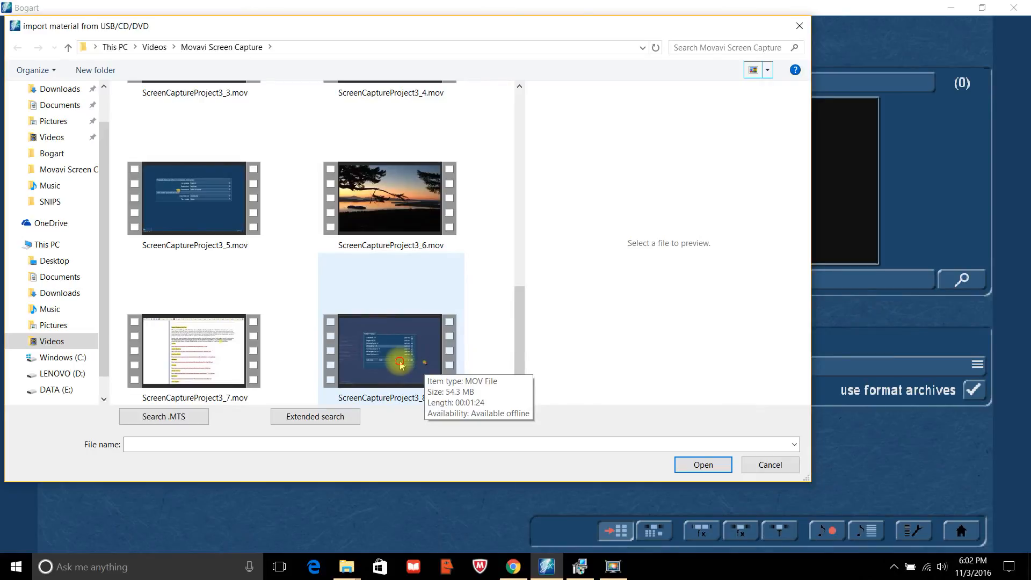
left_click(401, 366)
left_click(709, 466)
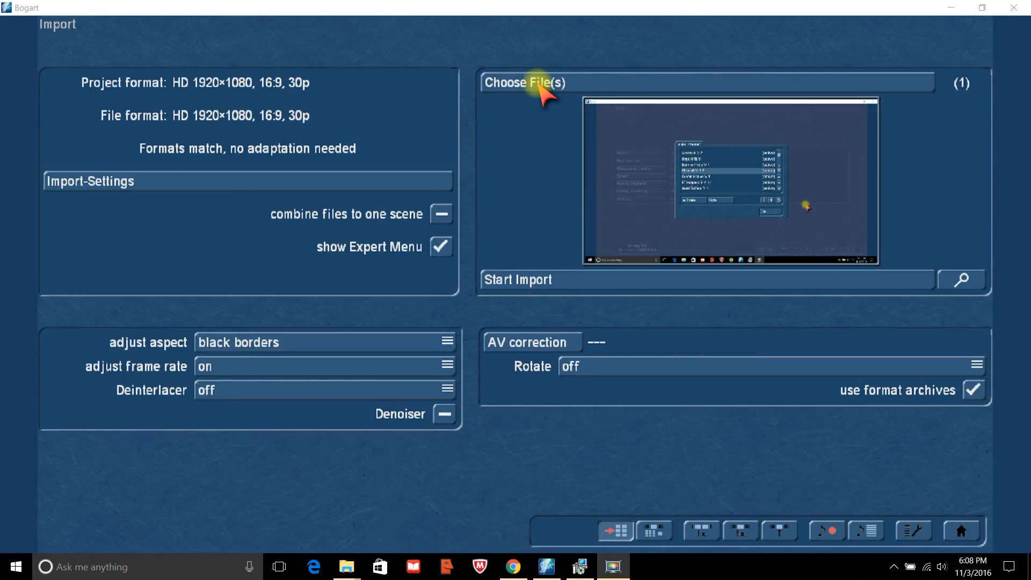
Select clips ScreenCaptureProject2 through 3_9, then pick ScreenCaptureProject3, 3_3 and 3_6 individually.
left_click(539, 85)
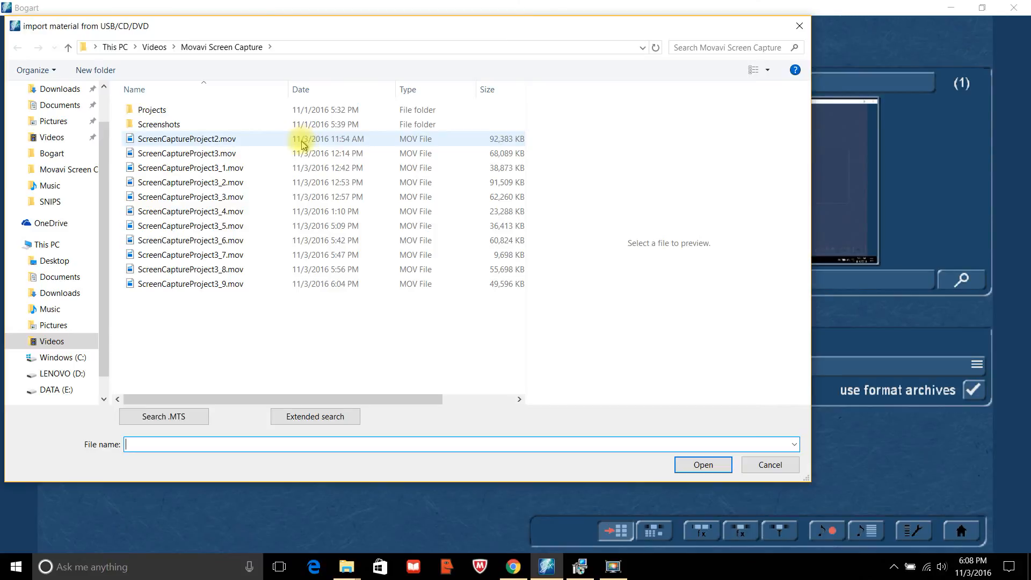
left_click(141, 138)
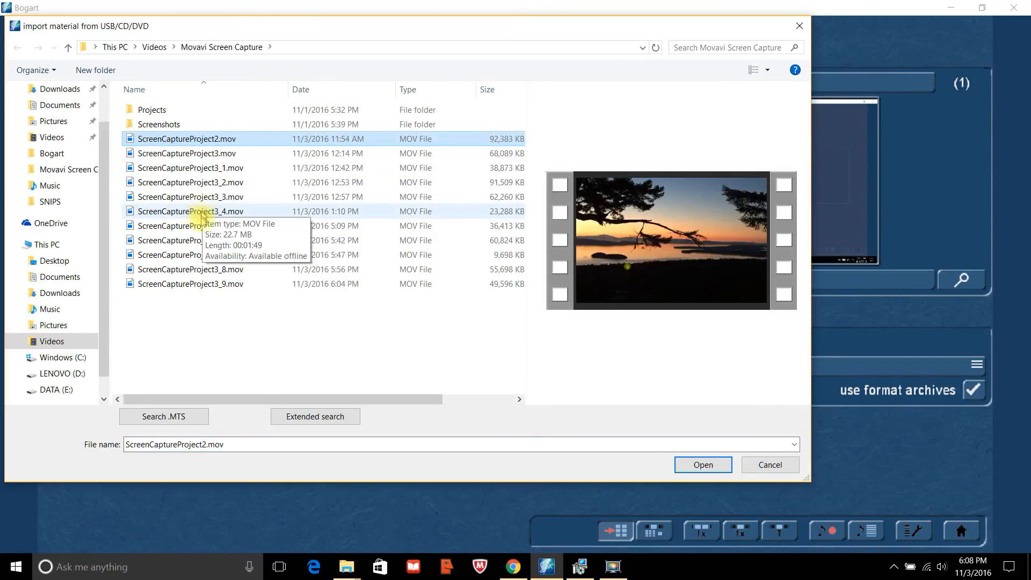
left_click(144, 285, "shift")
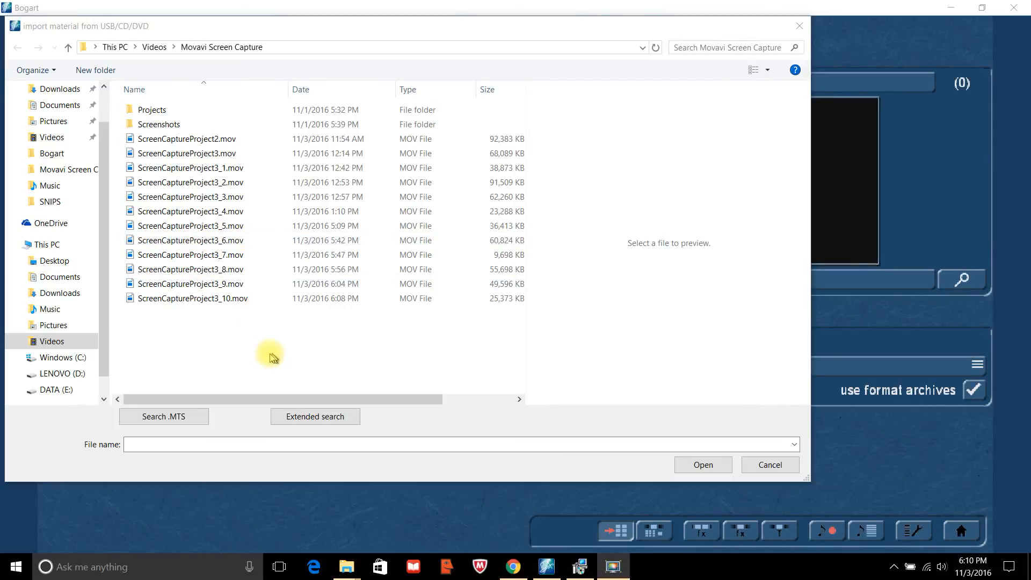
left_click(180, 155, "ctrl")
left_click(181, 196, "ctrl")
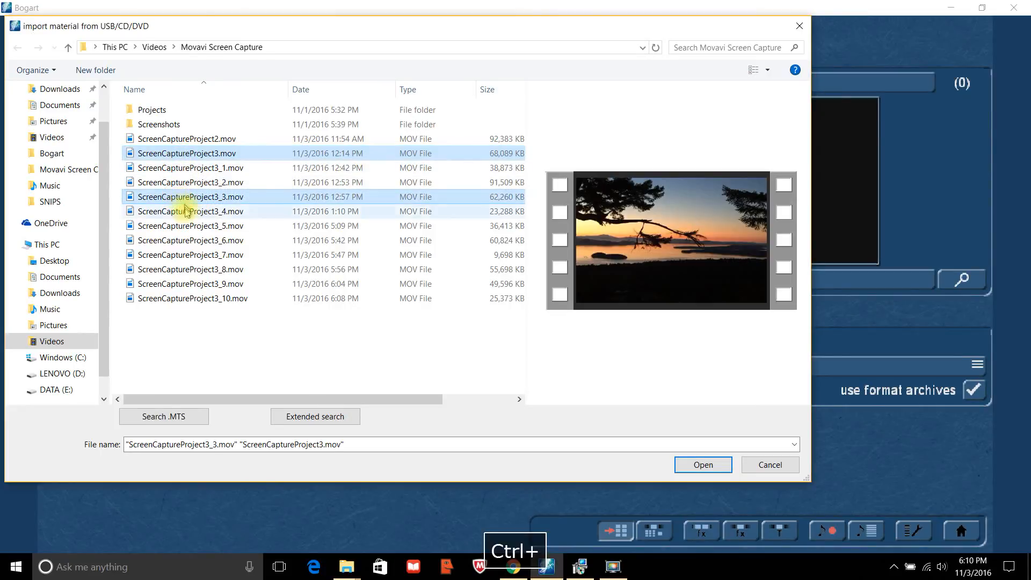
left_click(180, 241, "ctrl")
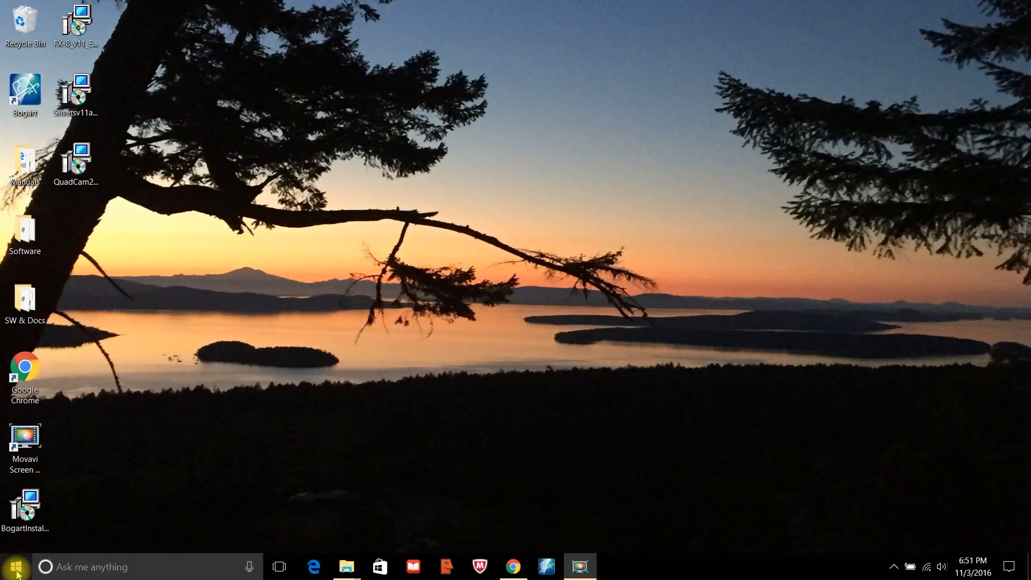
Run a Windows Update check from Settings > Update & security.
left_click(16, 570)
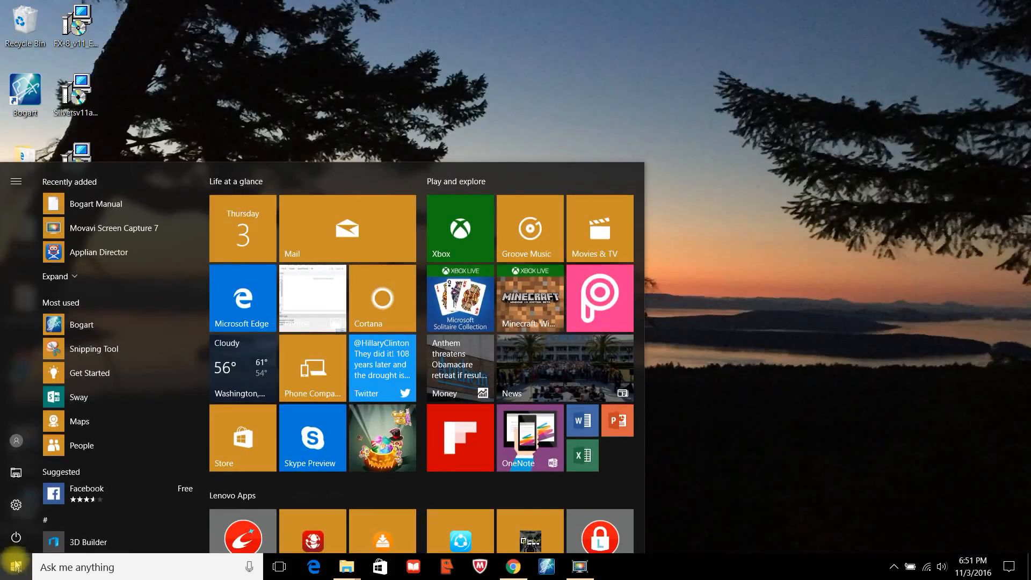
left_click(16, 505)
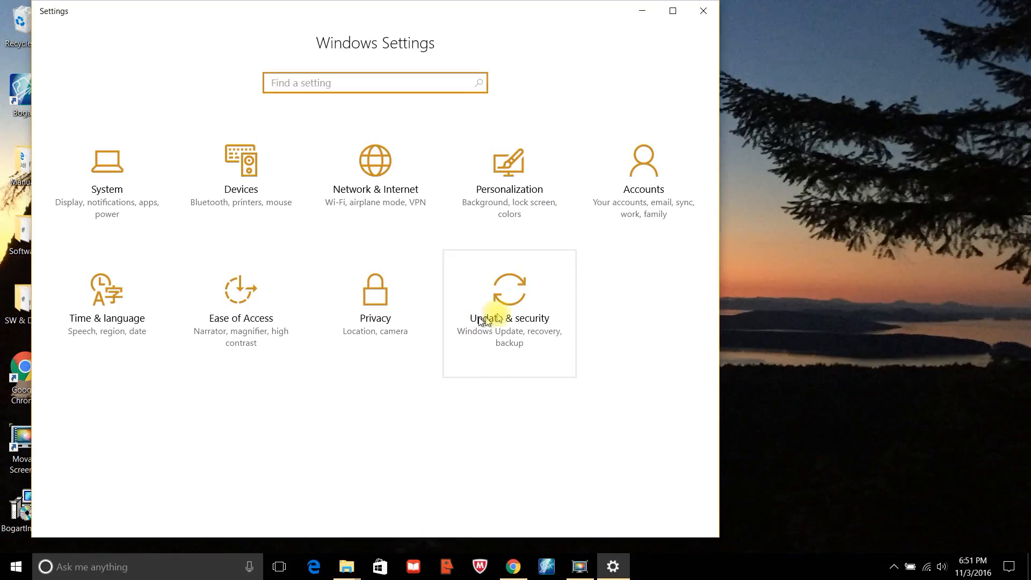
left_click(511, 306)
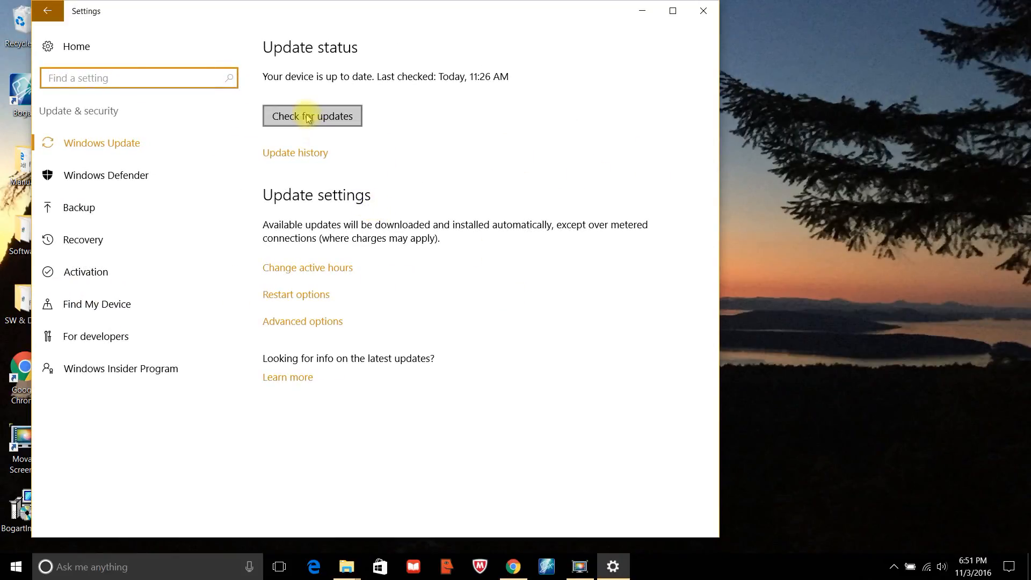
left_click(310, 117)
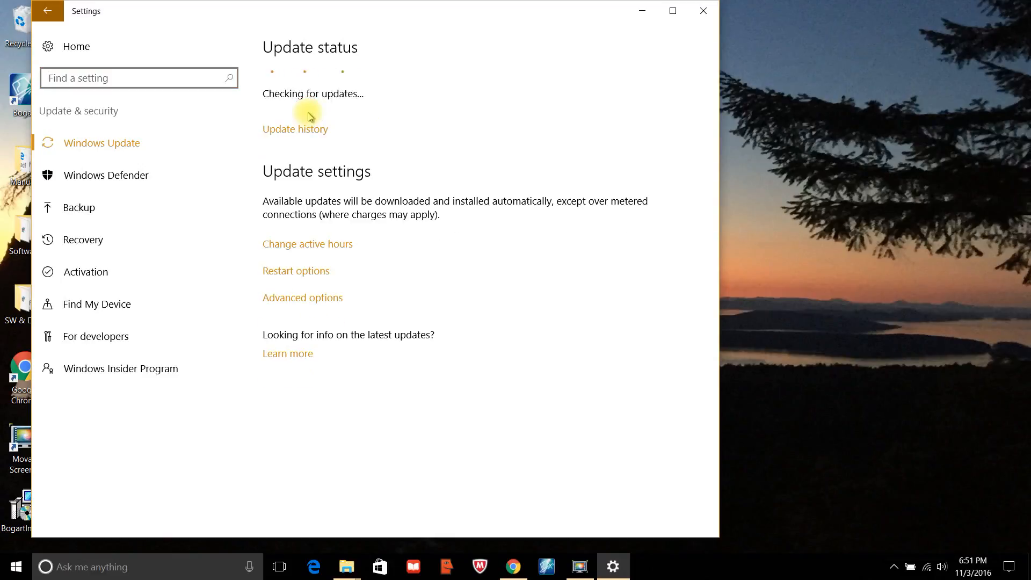